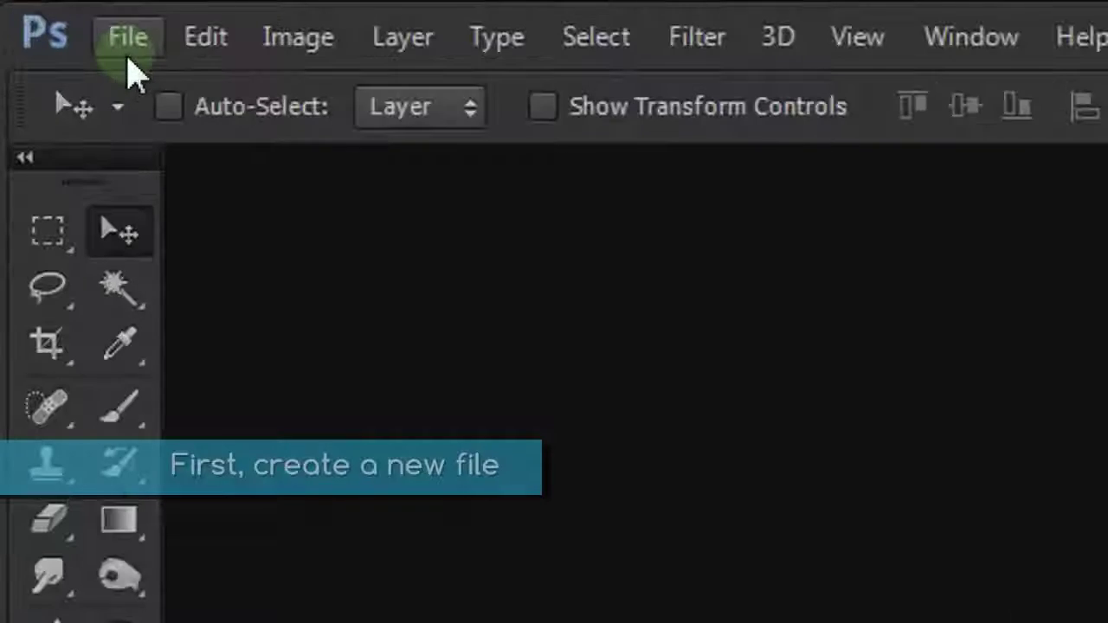
# Step: Create a new white 1680 × 1475 px, 72 ppi document named Untitled-1
pyautogui.click(65, 26)
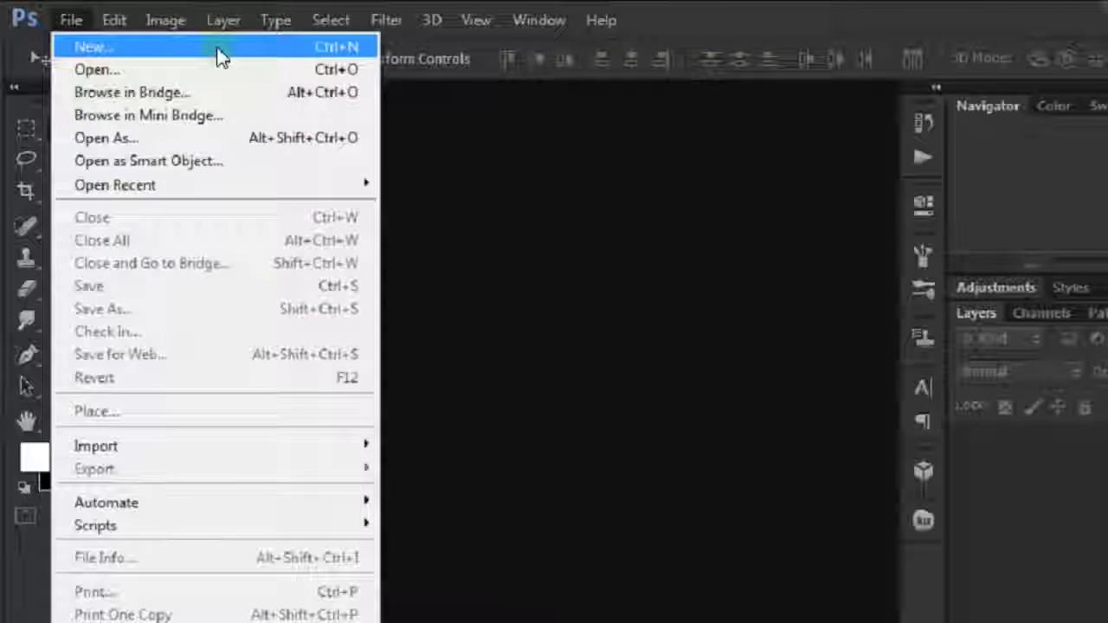
pyautogui.click(265, 164)
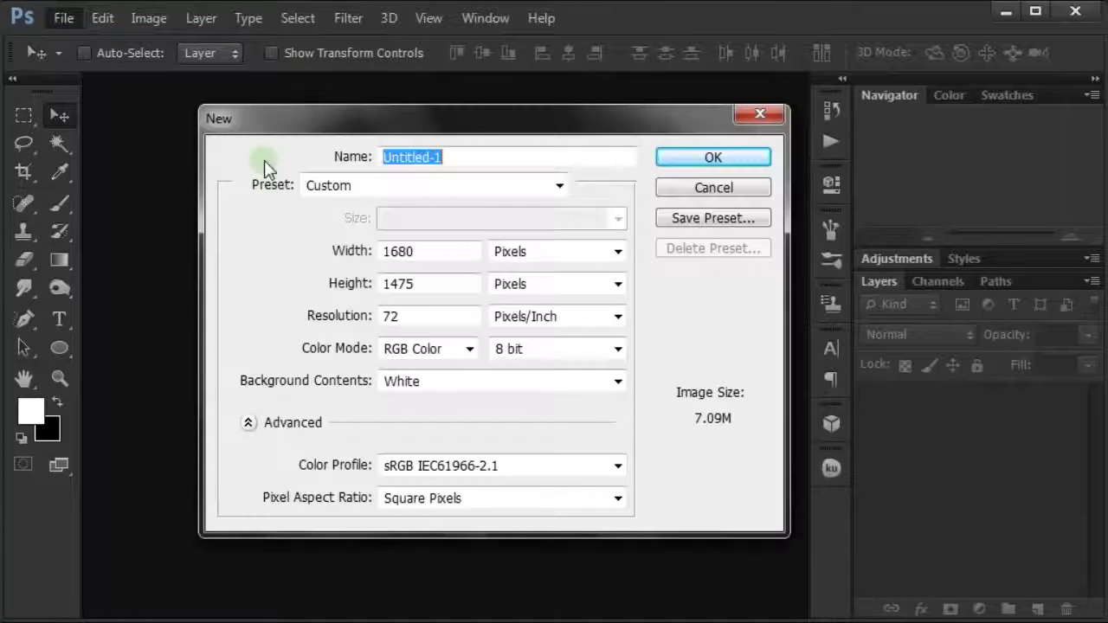
pyautogui.moveTo(534, 130); pyautogui.dragTo(505, 109)
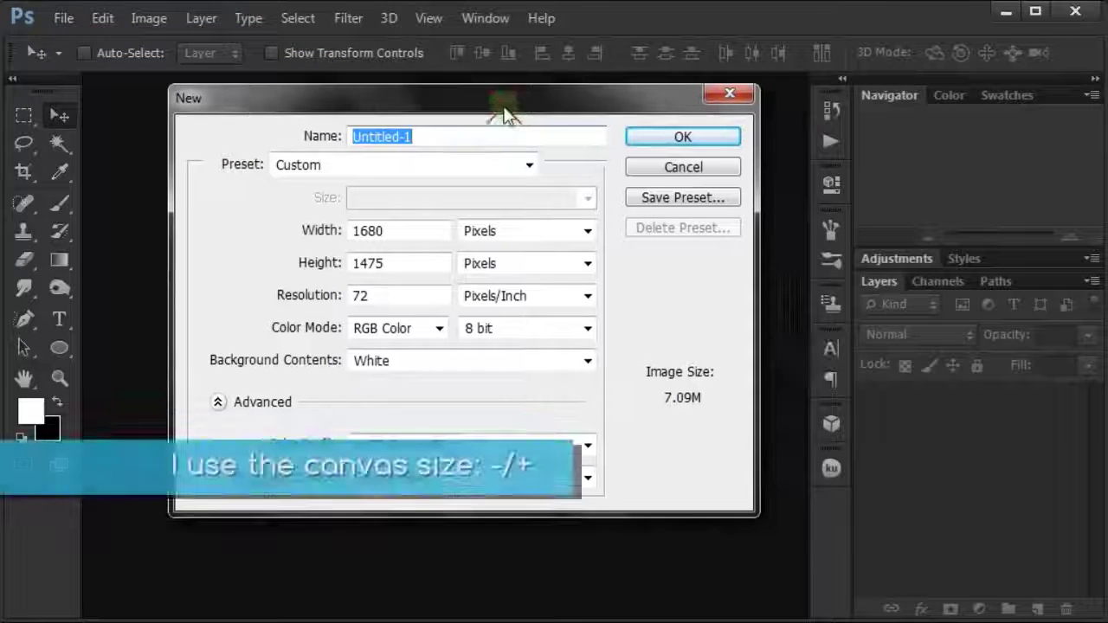
pyautogui.click(433, 230)
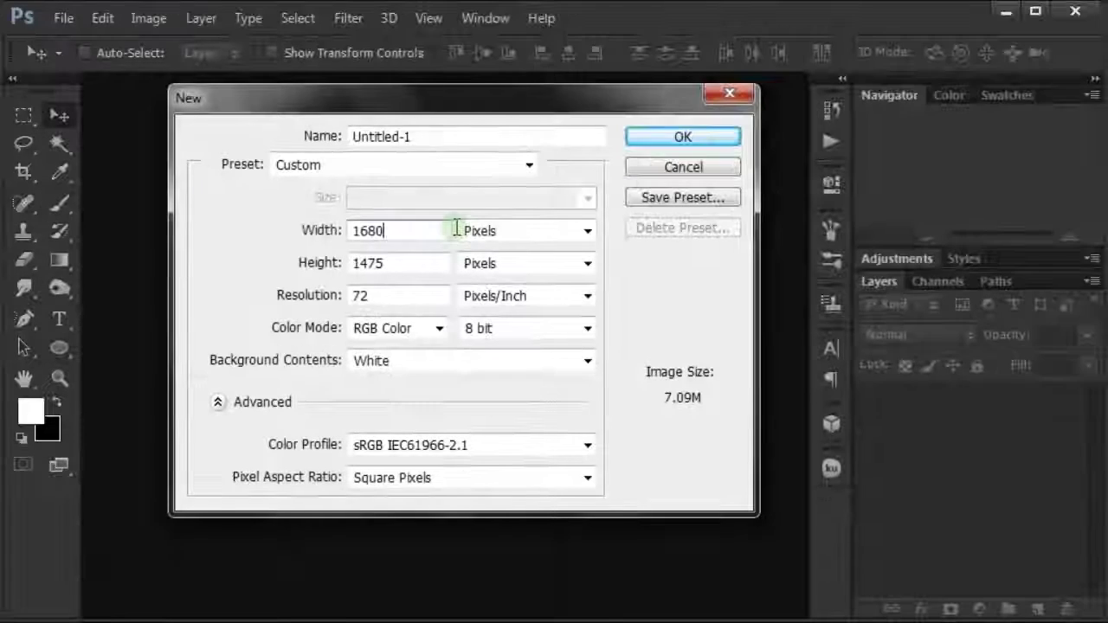
pyautogui.click(645, 140)
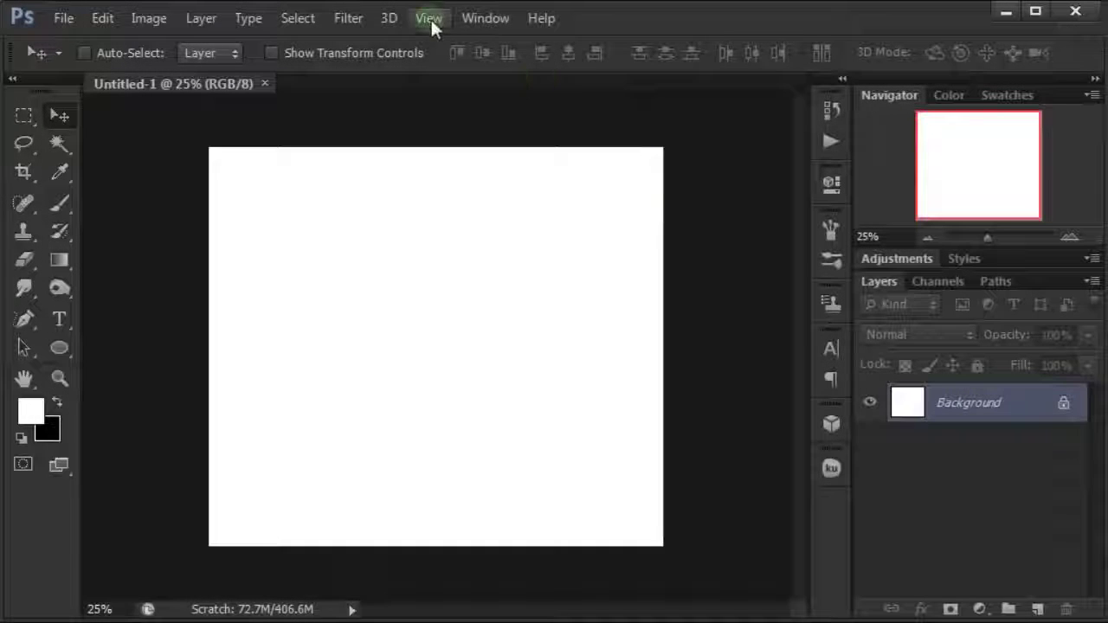
pyautogui.click(430, 17)
# Step: Fit the canvas on screen, then open Fresh-Apple from Explorer in Photoshop CS6
pyautogui.click(489, 215)
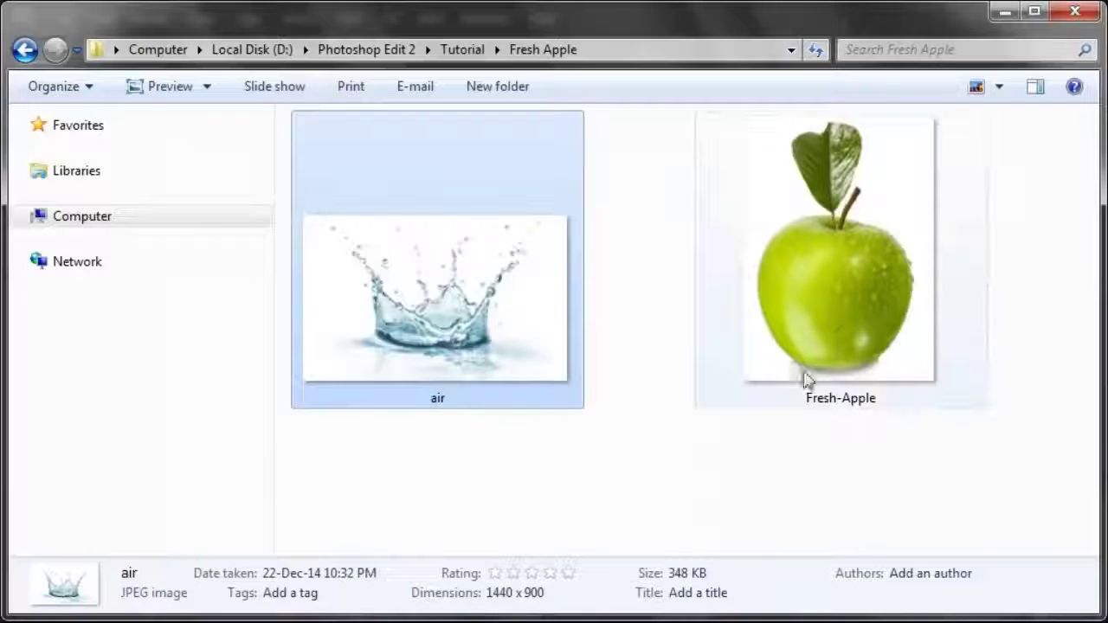
pyautogui.doubleClick(826, 339)
pyautogui.rightClick(826, 338)
pyautogui.moveTo(844, 363)
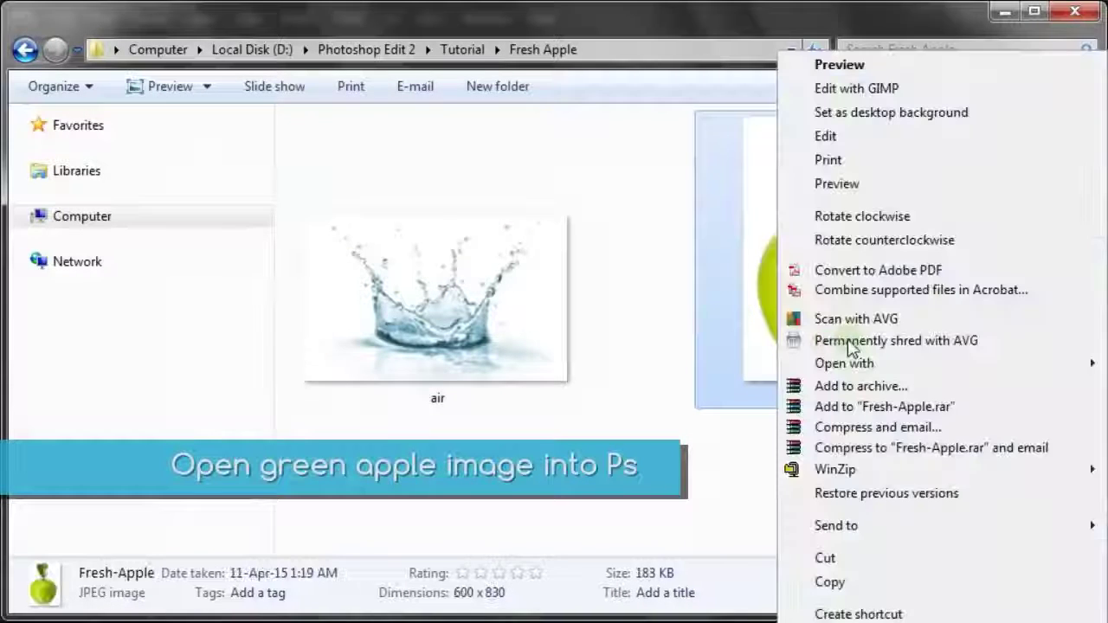
pyautogui.click(724, 365)
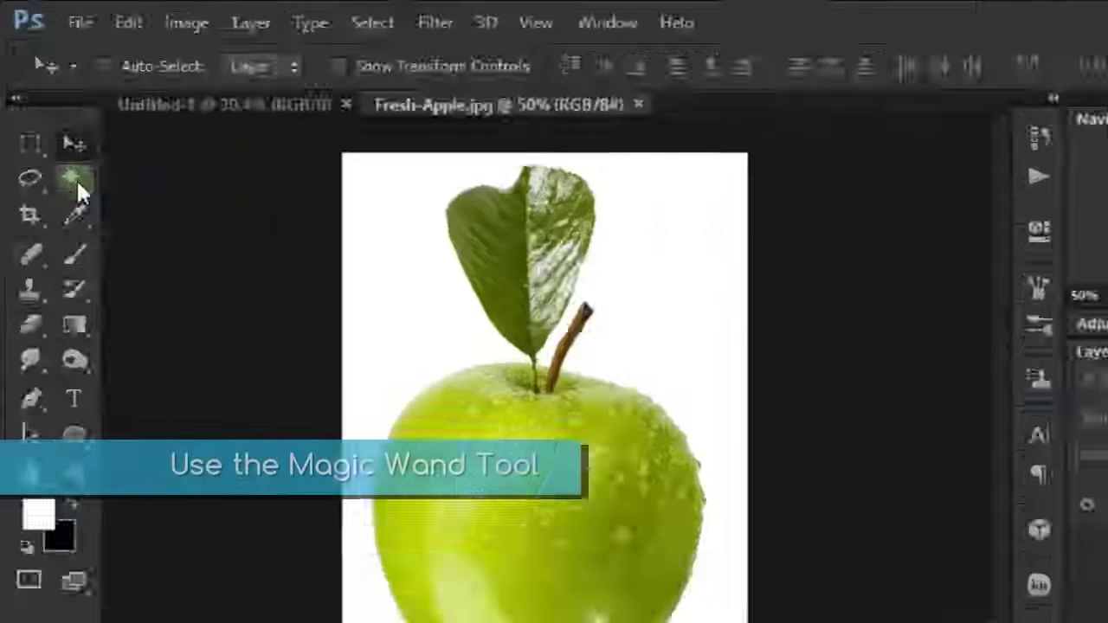
# Step: Select the apple by Magic Wand-selecting the white background at Tolerance 22 and inverting
pyautogui.click(63, 153)
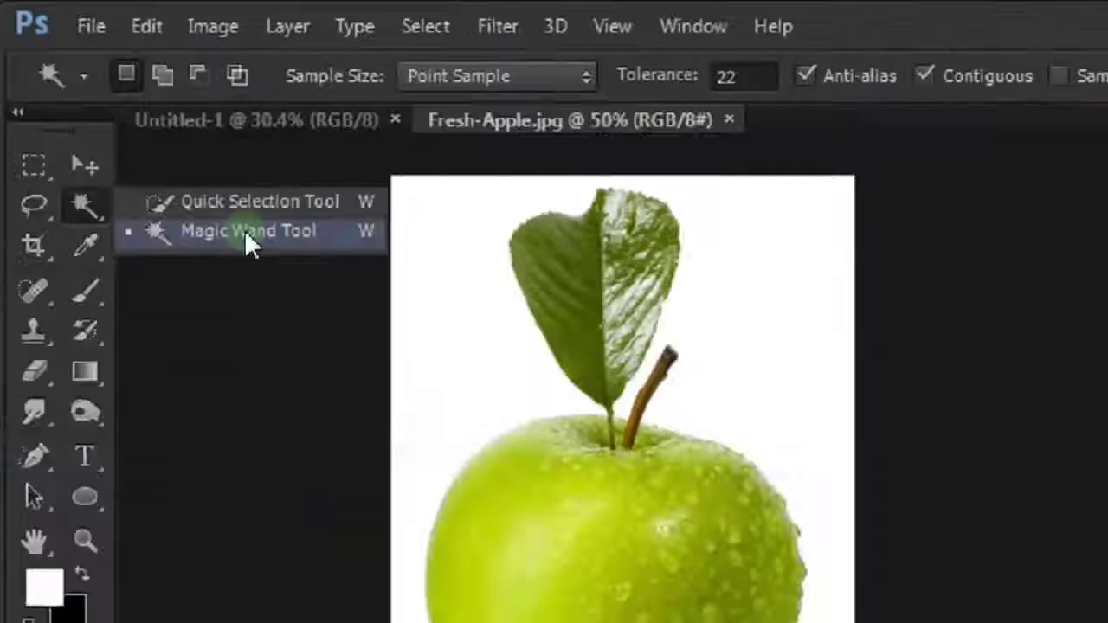
pyautogui.click(248, 233)
pyautogui.click(127, 77)
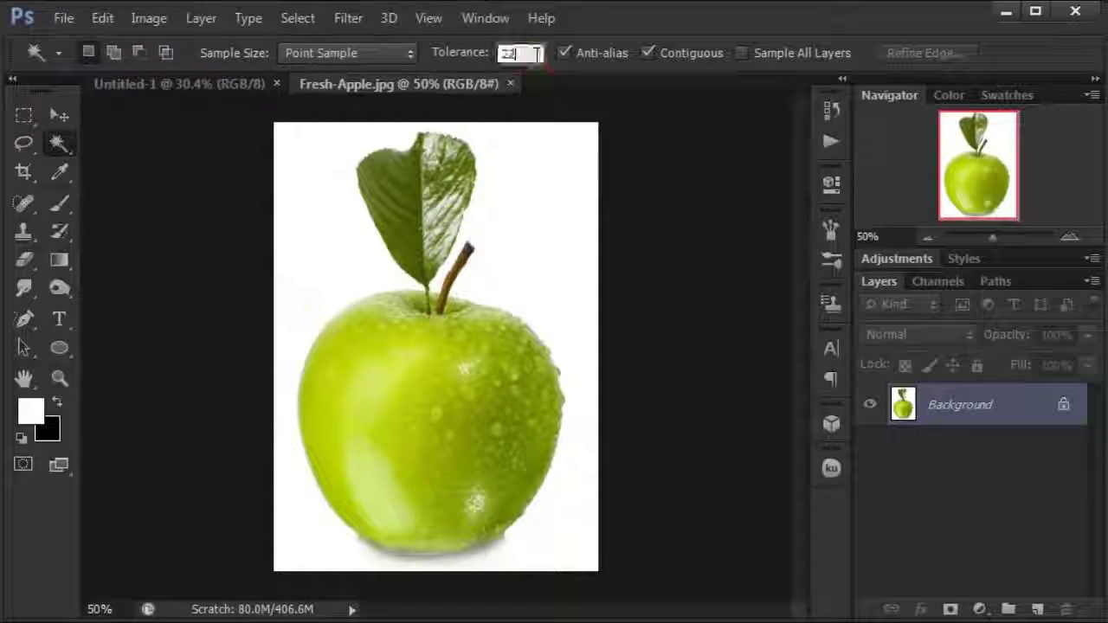
pyautogui.click(537, 54)
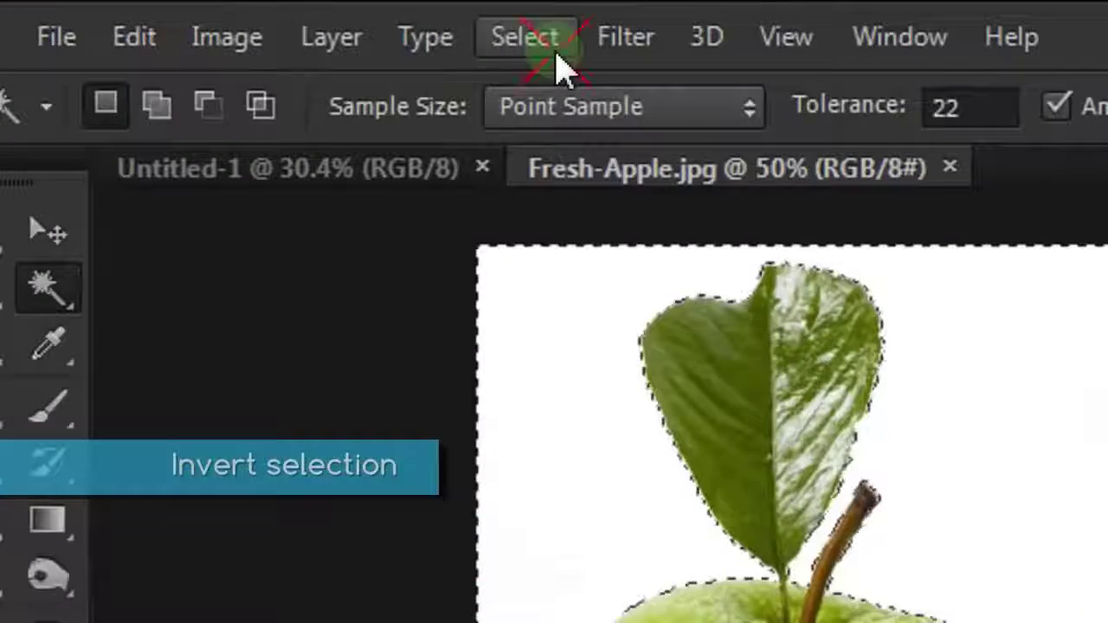
pyautogui.click(312, 21)
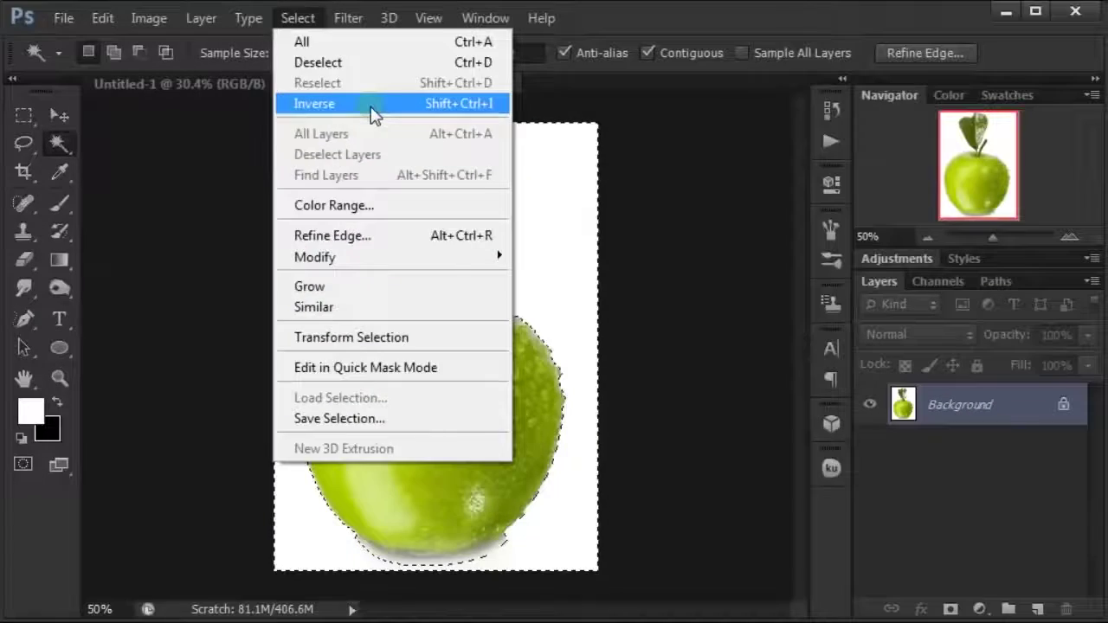
pyautogui.click(561, 232)
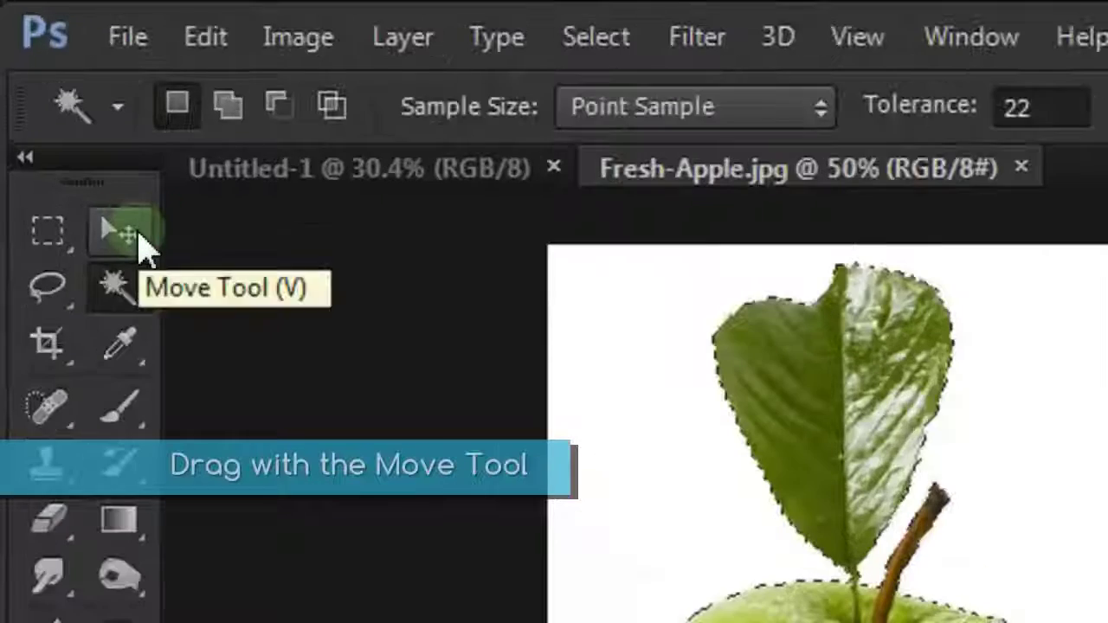
pyautogui.click(67, 116)
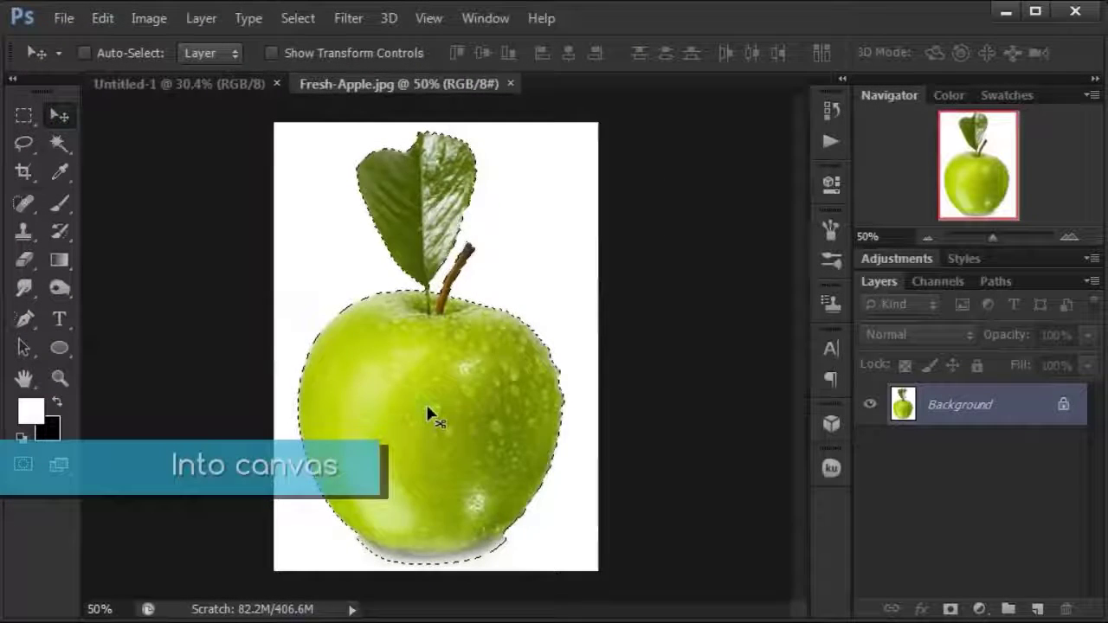
# Step: Move the cut-out apple onto Untitled-1 as Layer 1 and add a white layer mask
pyautogui.moveTo(427, 416)
pyautogui.mouseDown()
pyautogui.moveTo(224, 102)
pyautogui.moveTo(410, 232)
pyautogui.moveTo(430, 294)
pyautogui.mouseUp()
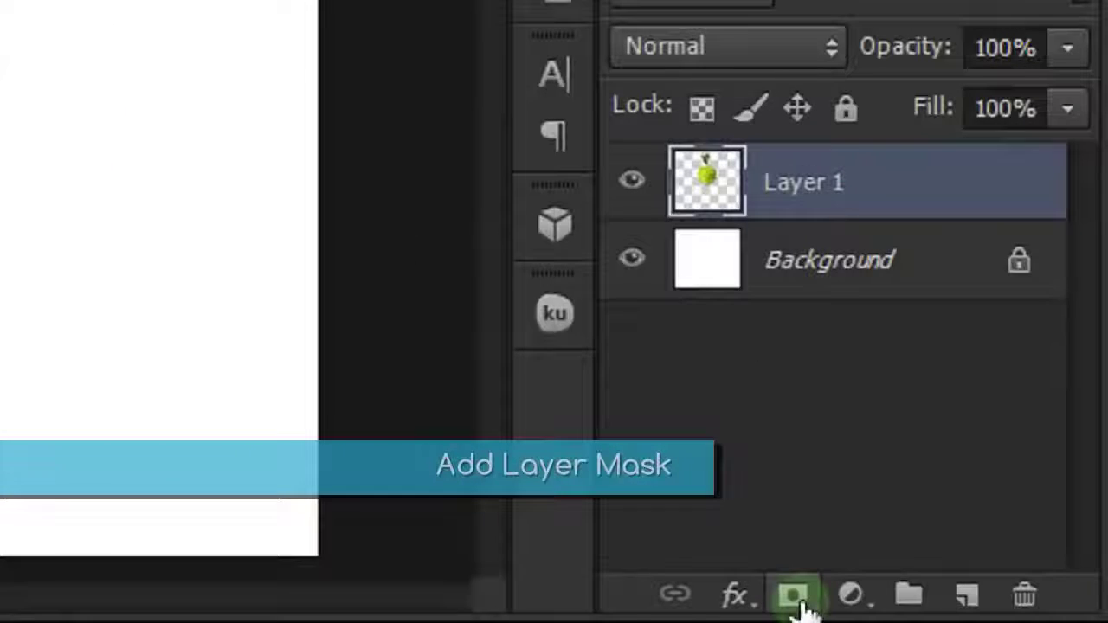
pyautogui.click(794, 597)
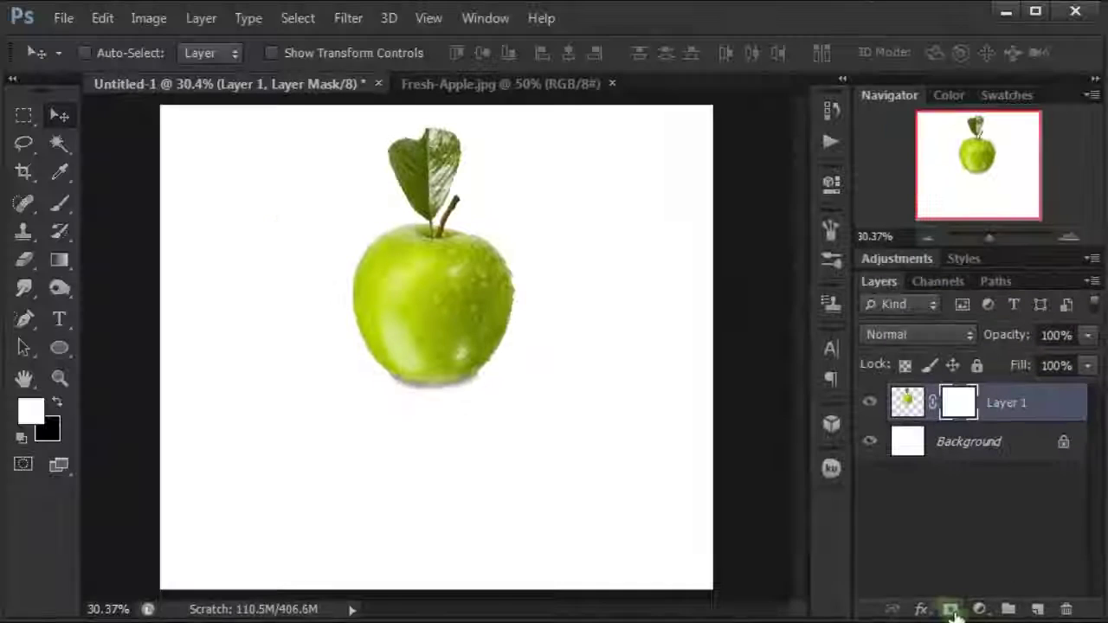
pyautogui.click(27, 269)
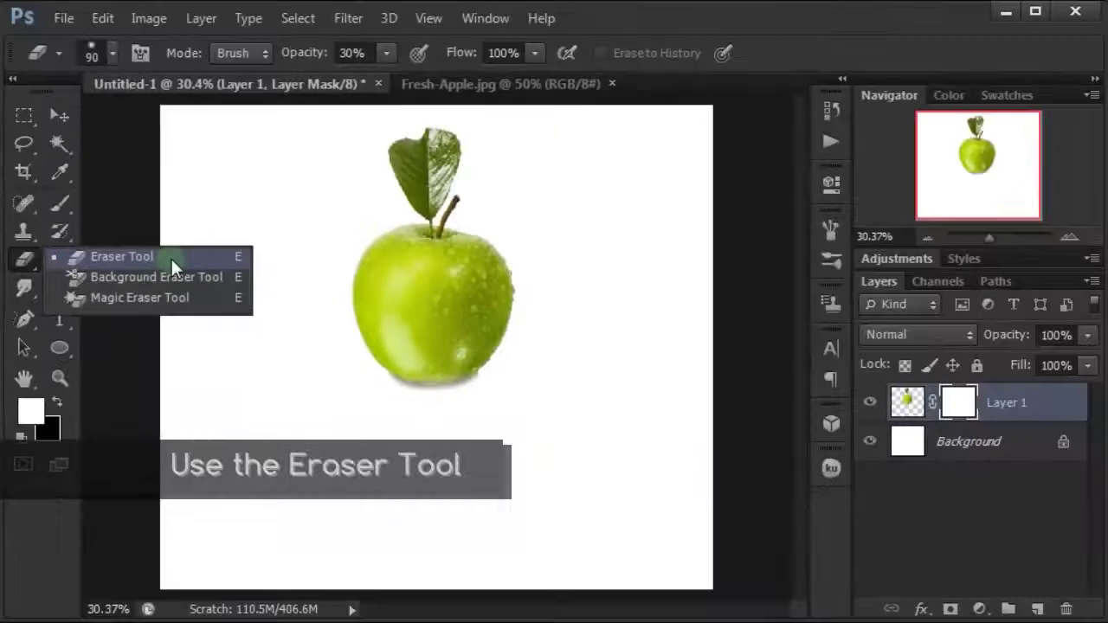
# Step: Set the Eraser to 30% opacity with a 90 px Soft Round brush
pyautogui.click(171, 256)
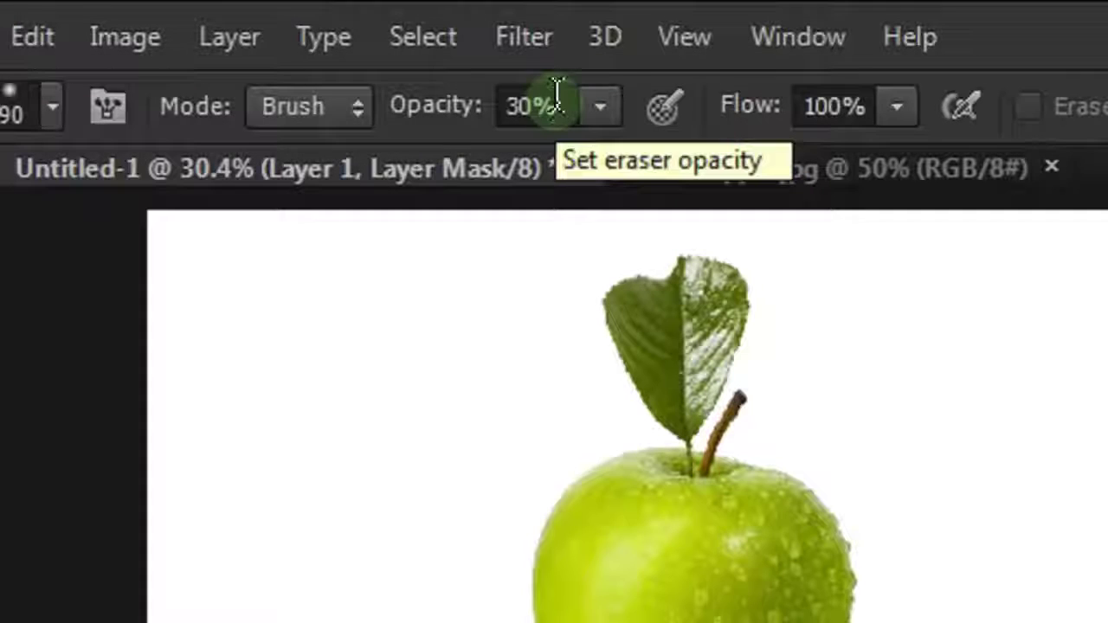
pyautogui.click(365, 52)
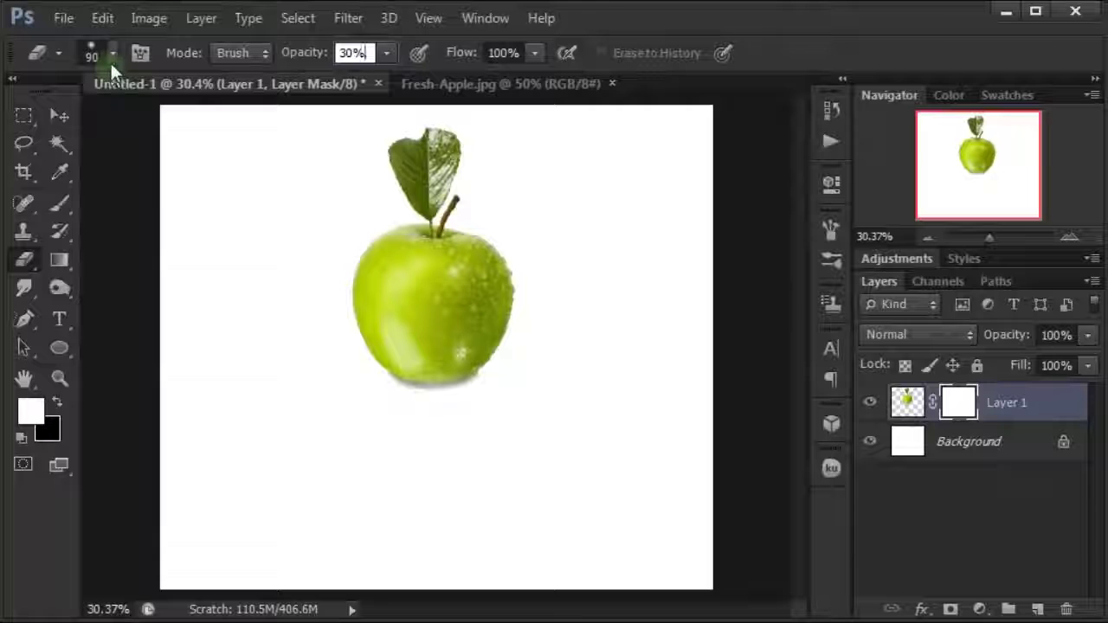
pyautogui.click(111, 59)
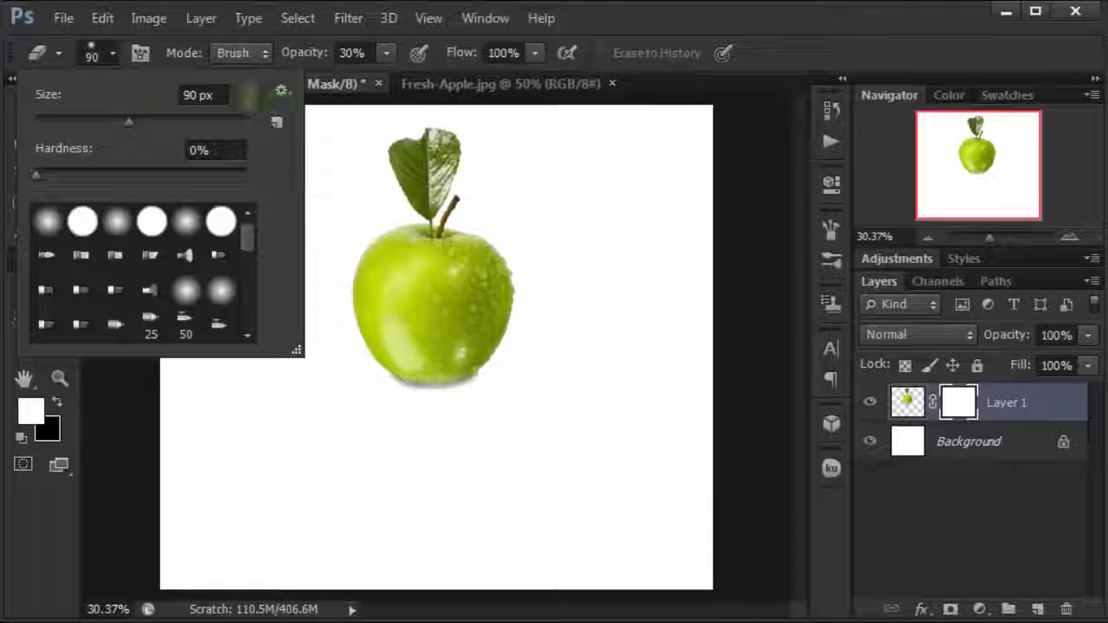
pyautogui.click(232, 95)
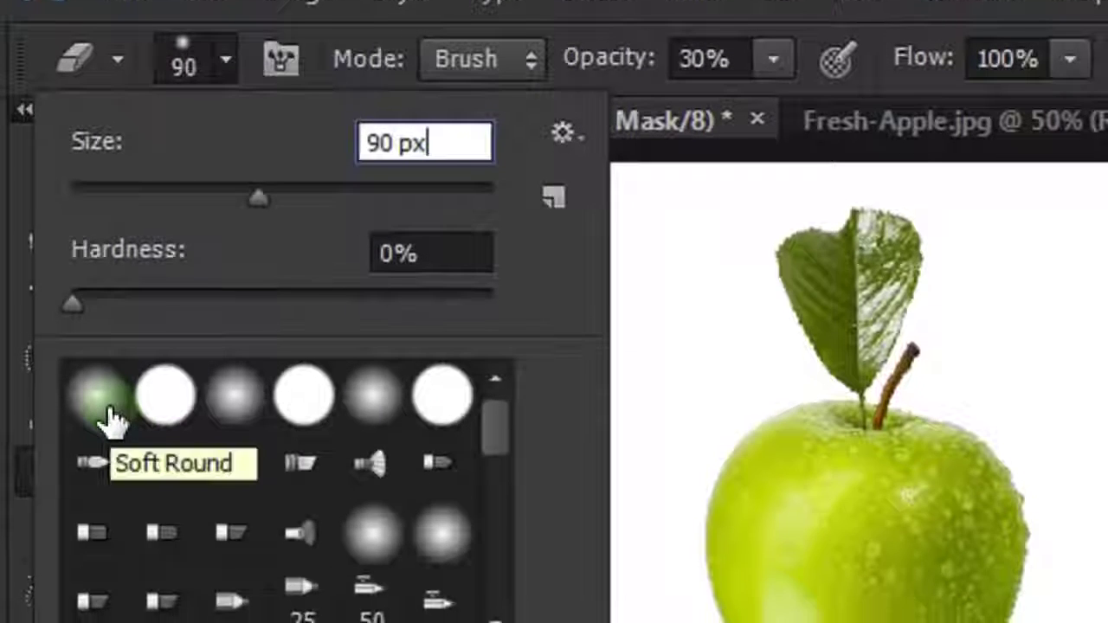
pyautogui.click(110, 420)
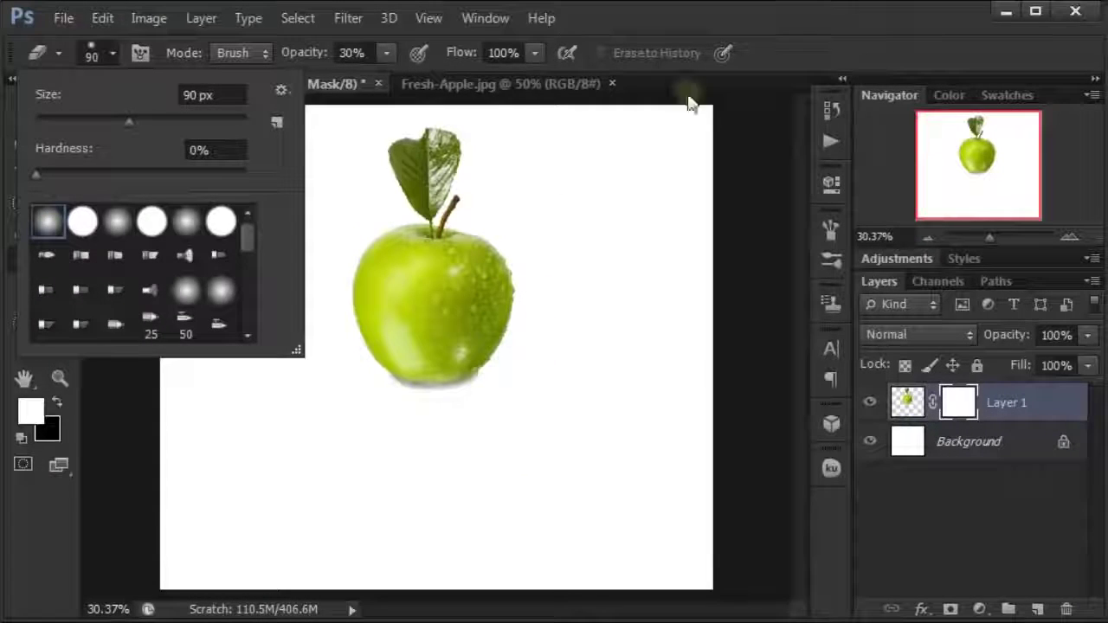
pyautogui.click(697, 36)
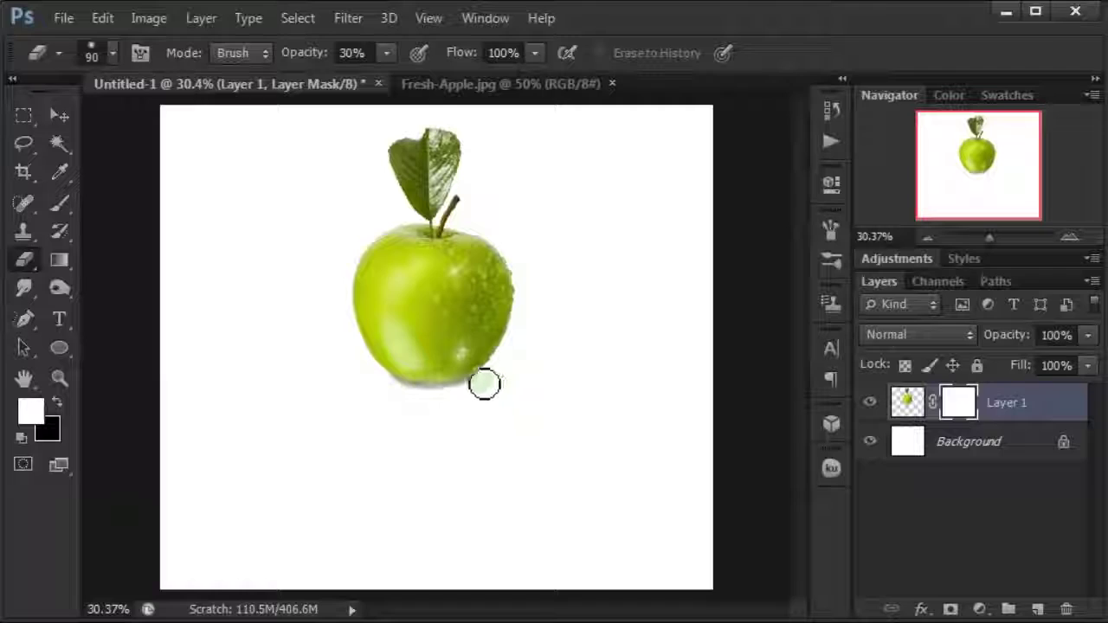
# Step: Erase the apple's bottom on the mask to fade it into white, then close Fresh-Apple.jpg
pyautogui.moveTo(477, 383); pyautogui.dragTo(441, 381)
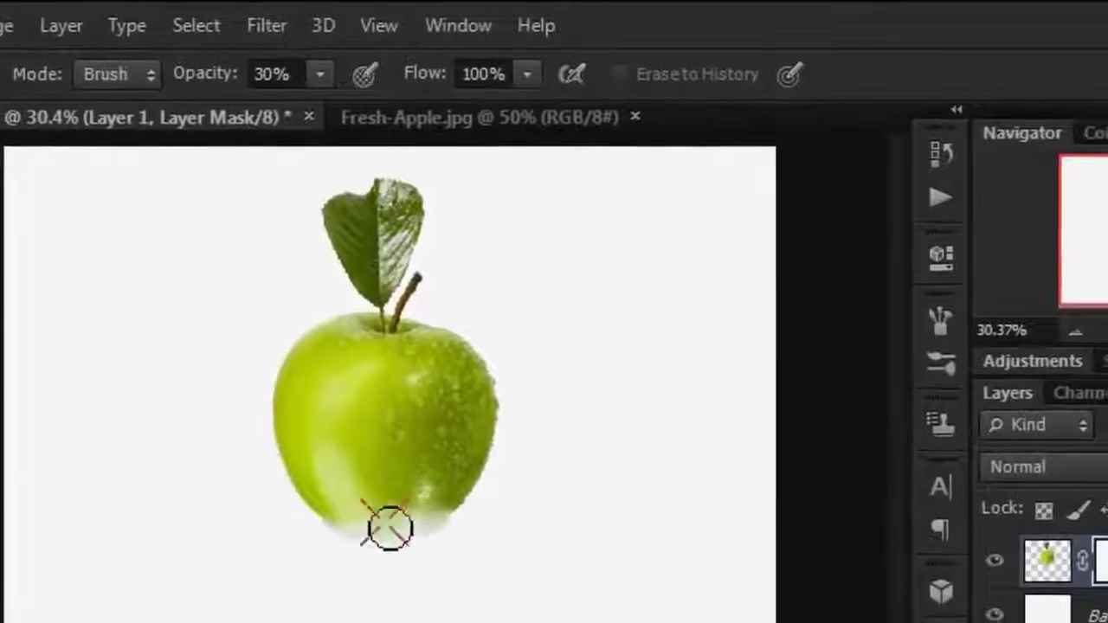
pyautogui.moveTo(388, 527)
pyautogui.mouseDown()
pyautogui.moveTo(311, 504)
pyautogui.moveTo(456, 496)
pyautogui.moveTo(309, 479)
pyautogui.moveTo(480, 455)
pyautogui.moveTo(367, 438)
pyautogui.moveTo(487, 442)
pyautogui.moveTo(507, 425)
pyautogui.moveTo(447, 395)
pyautogui.moveTo(458, 390)
pyautogui.moveTo(397, 383)
pyautogui.mouseUp()
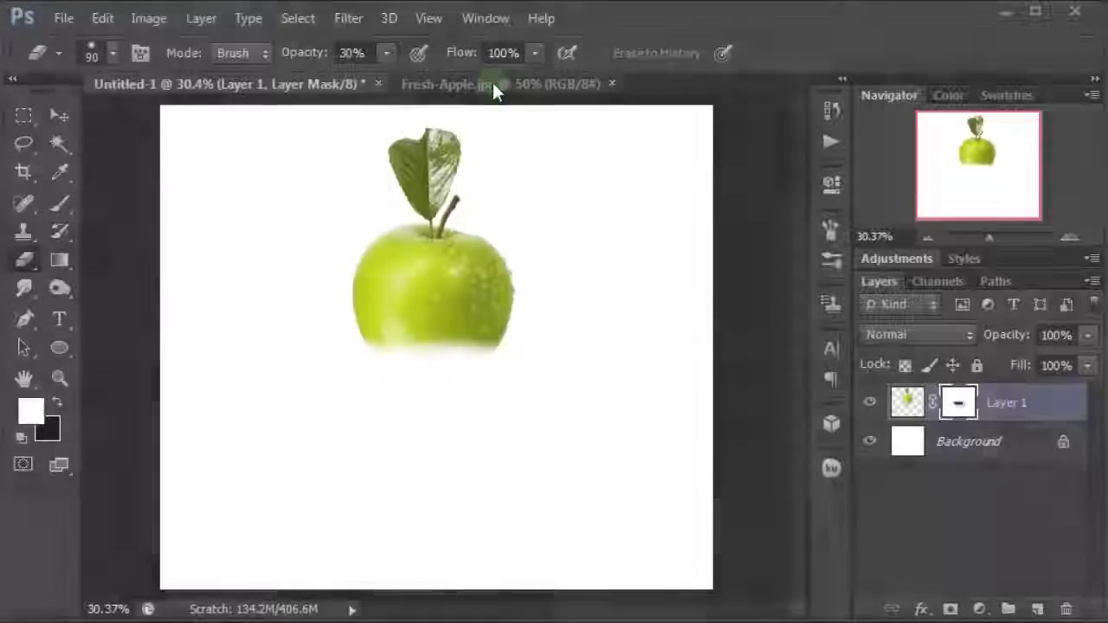
pyautogui.click(492, 83)
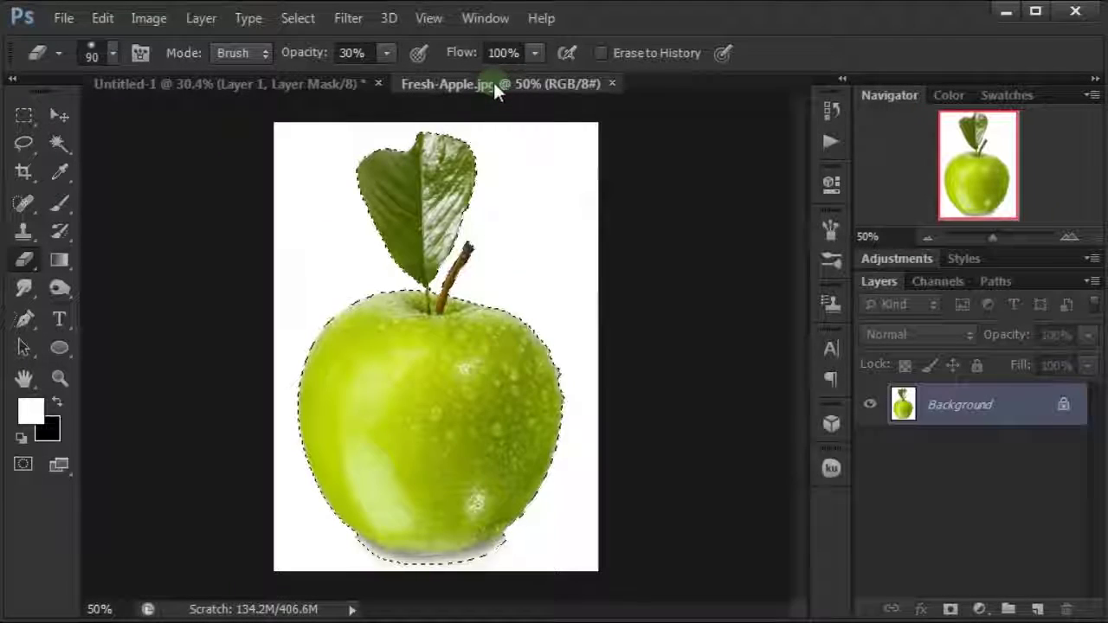
pyautogui.click(612, 83)
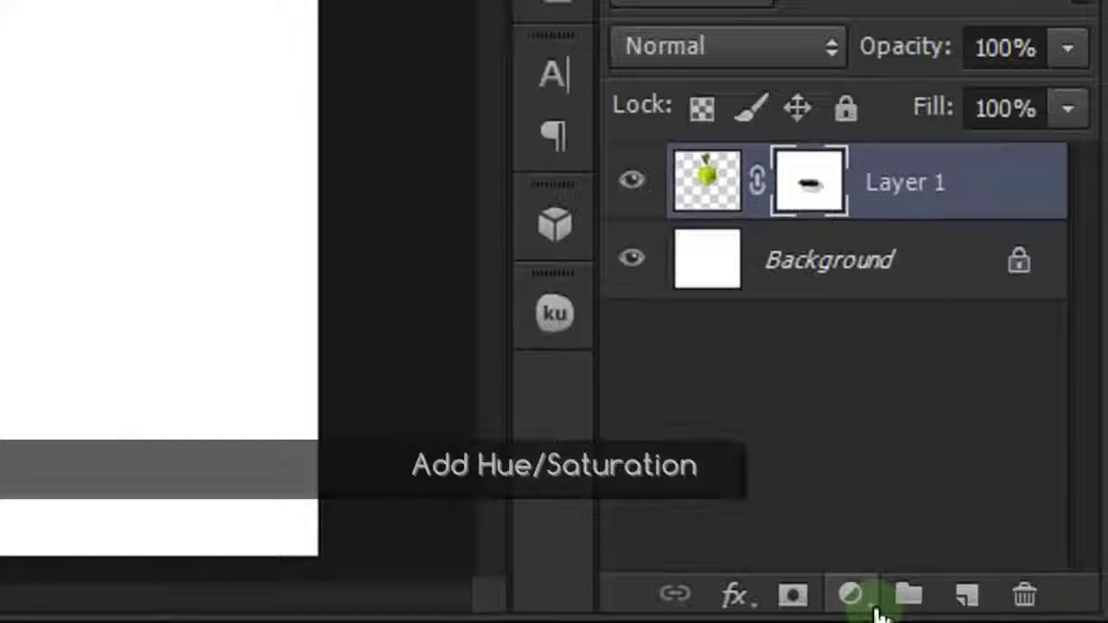
# Step: Add a Hue/Saturation adjustment layer clipped to the apple's Layer 1
pyautogui.click(870, 604)
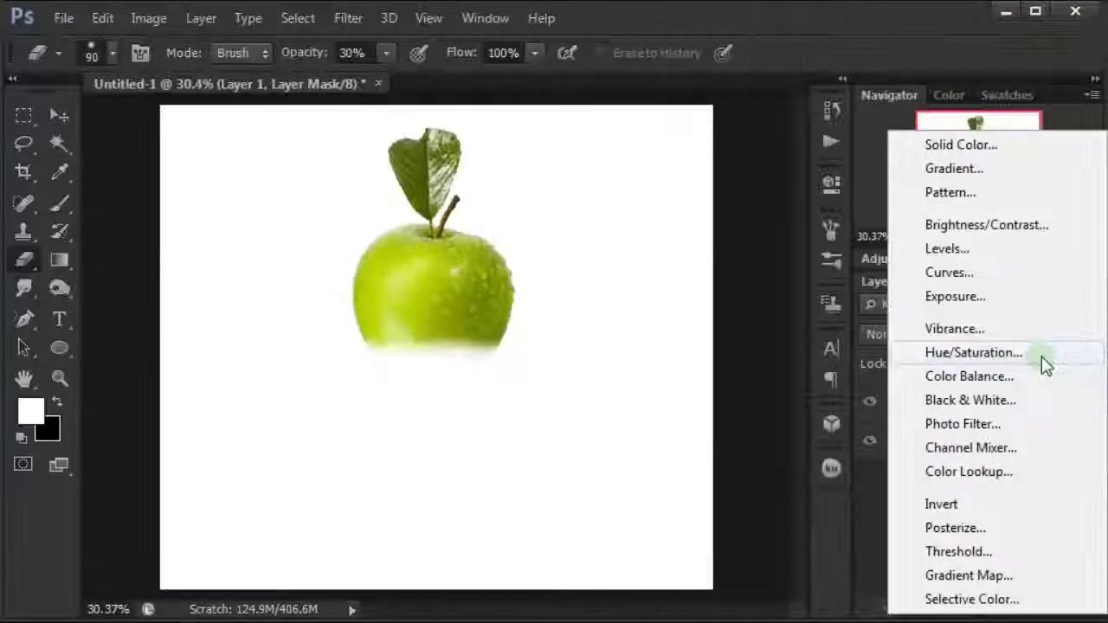
pyautogui.click(1041, 361)
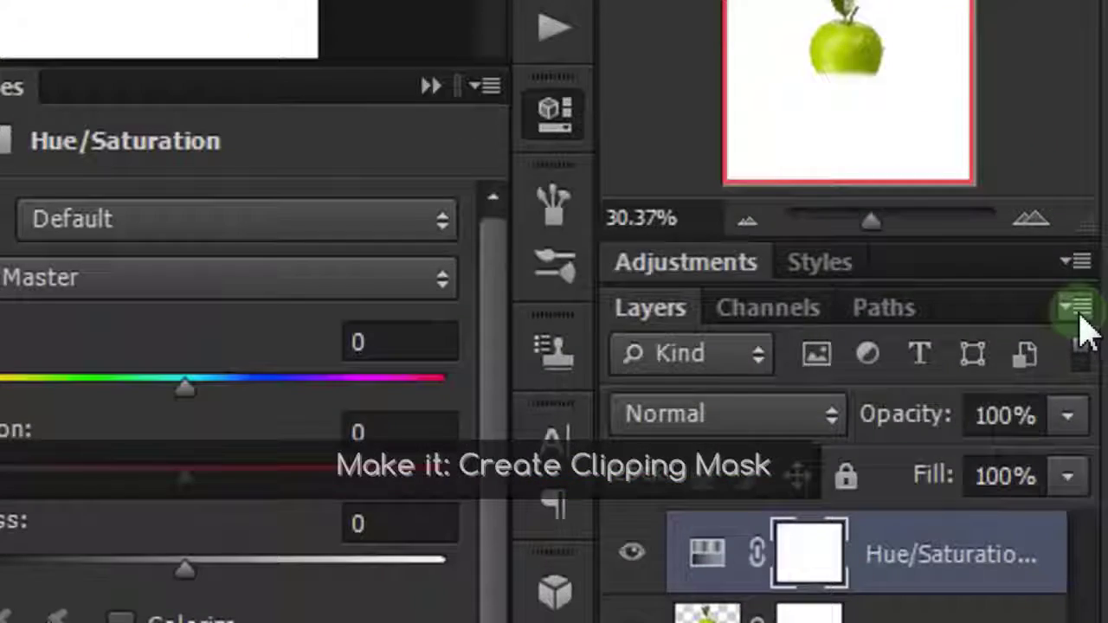
pyautogui.click(1092, 285)
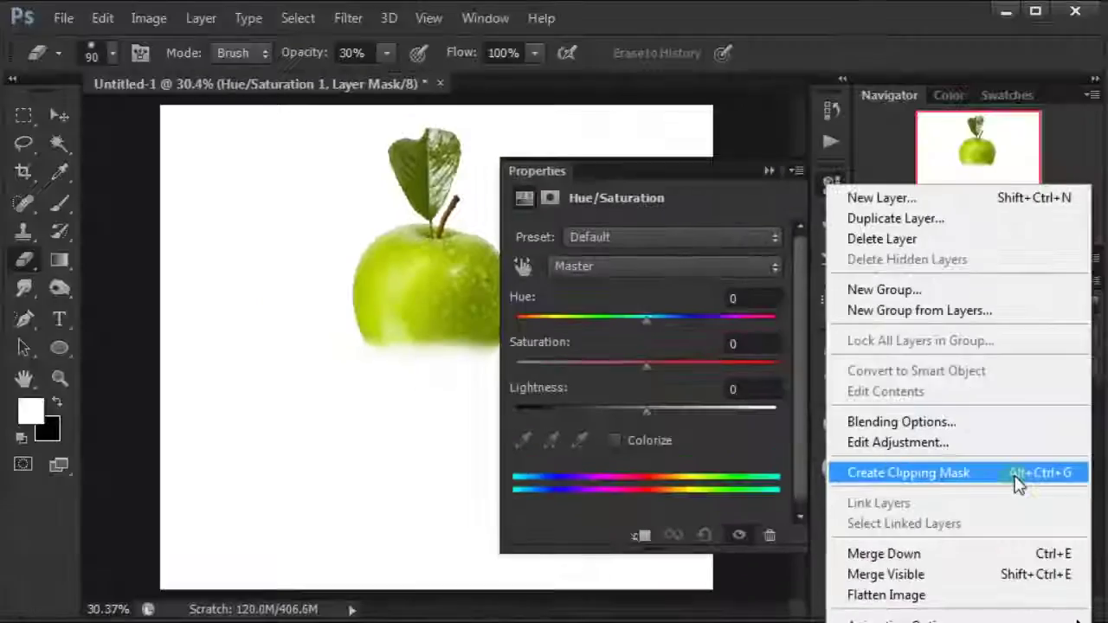
pyautogui.click(950, 482)
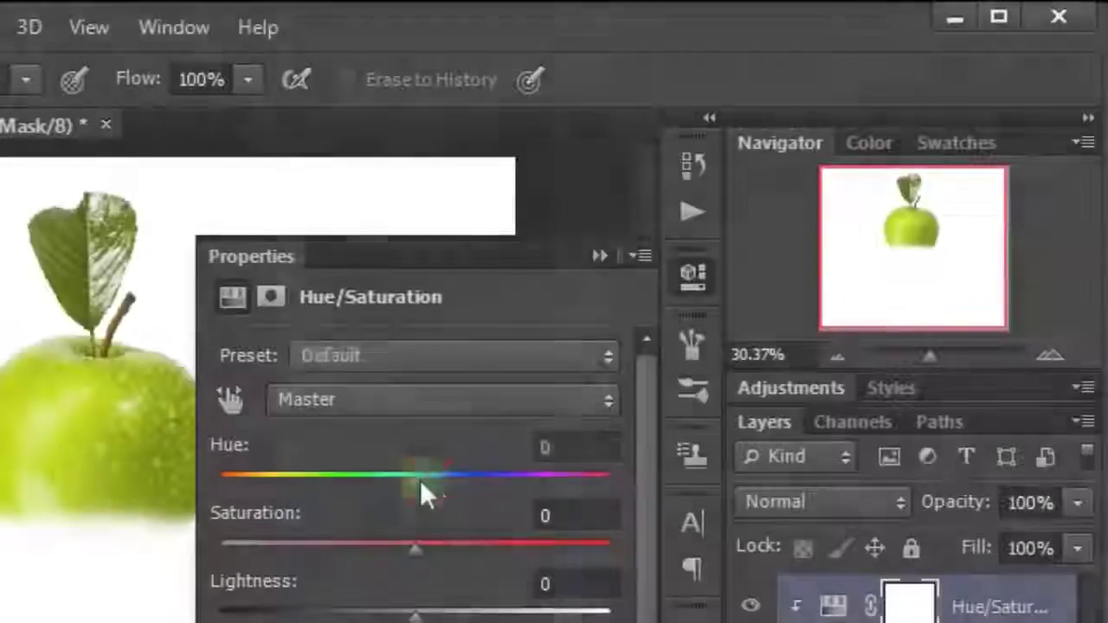
# Step: Set the Hue/Saturation values to Hue +22, Saturation -36 and Lightness +4
pyautogui.moveTo(648, 320); pyautogui.dragTo(663, 316)
pyautogui.moveTo(444, 481); pyautogui.dragTo(457, 481)
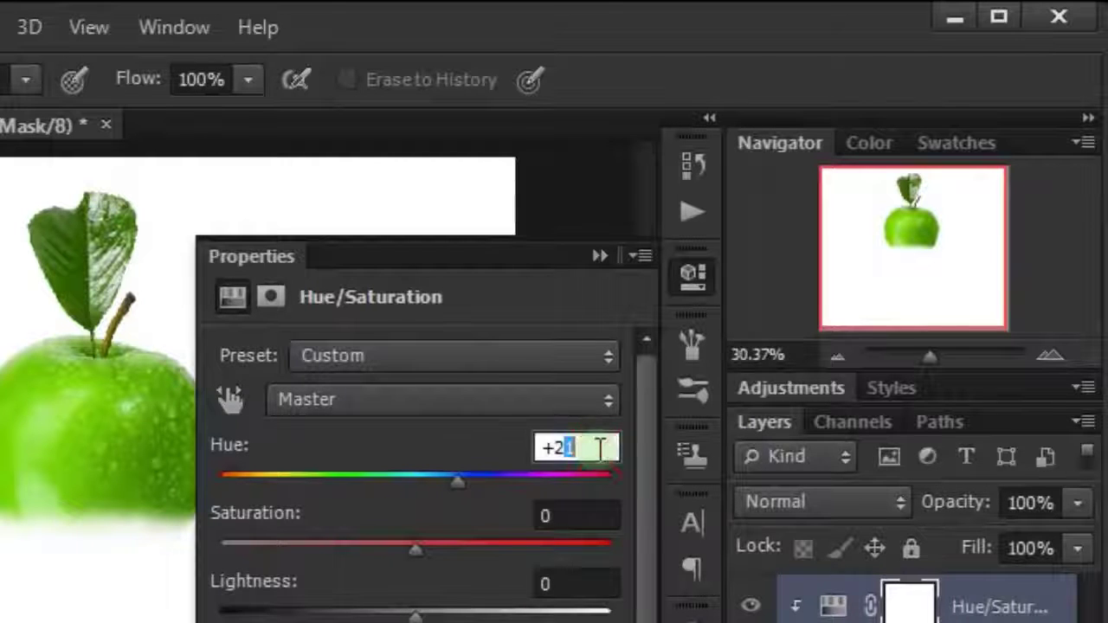
pyautogui.write('2')
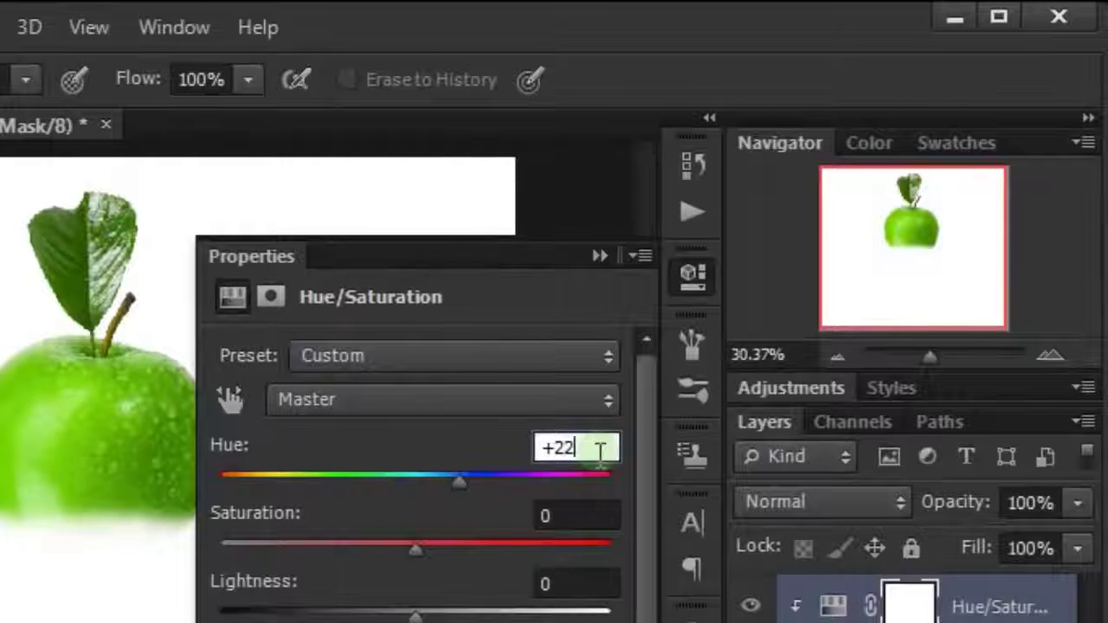
pyautogui.click(517, 526)
pyautogui.moveTo(411, 543); pyautogui.dragTo(425, 543)
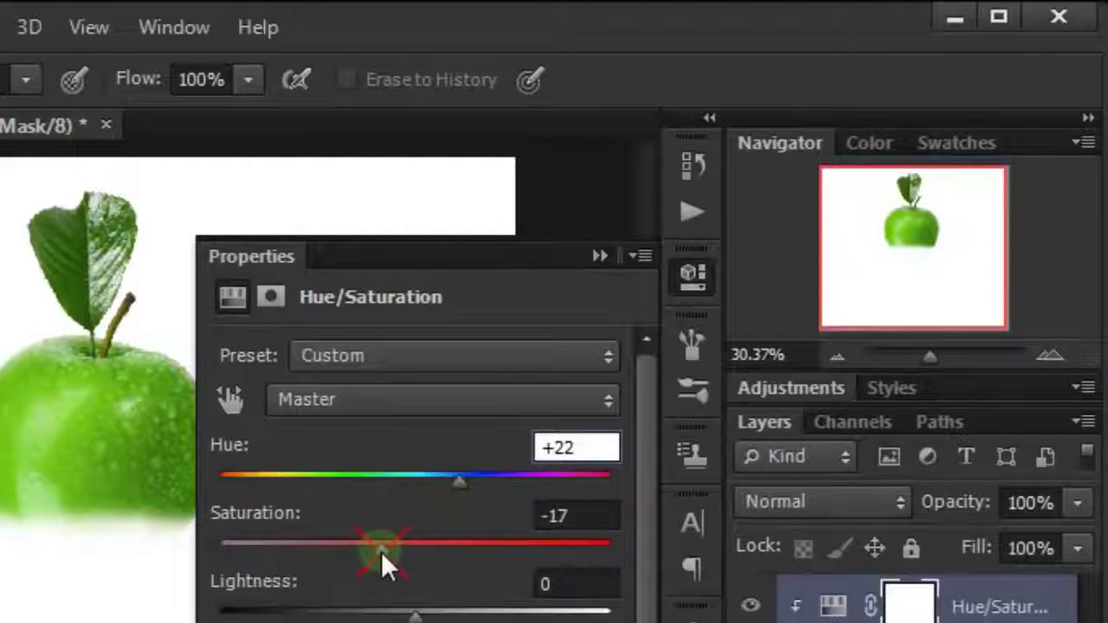
pyautogui.click(534, 522)
pyautogui.click(552, 514)
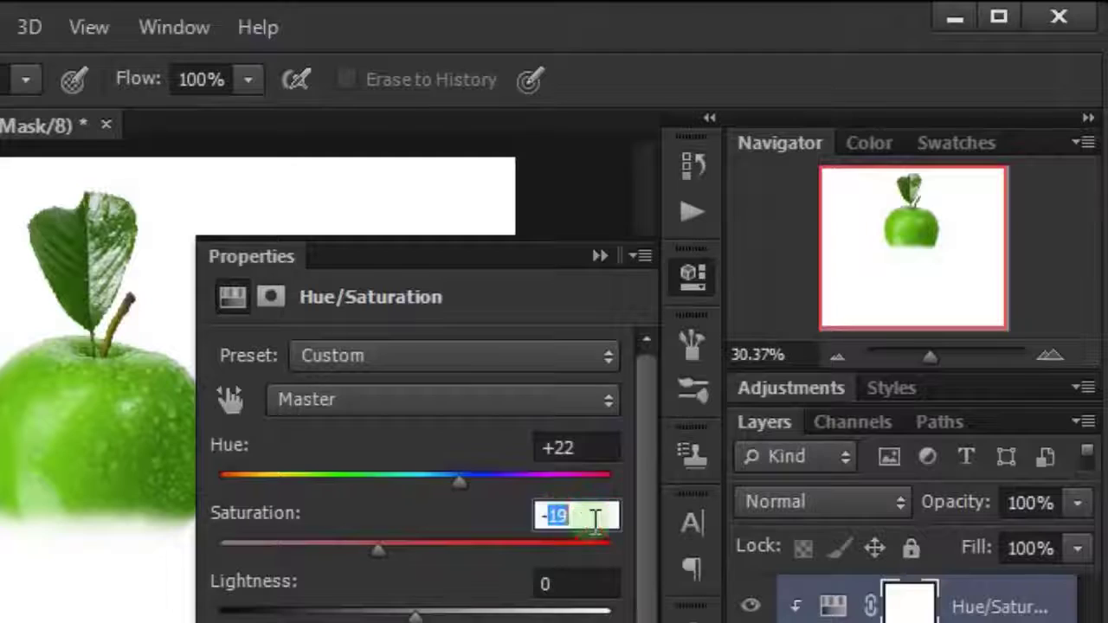
pyautogui.write('-36')
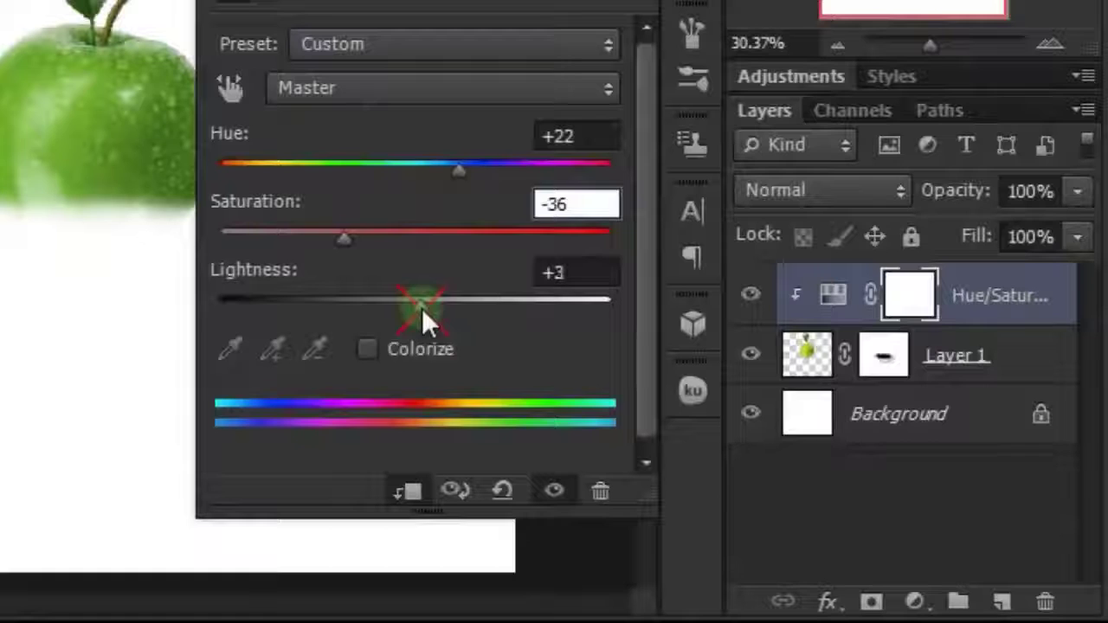
pyautogui.click(554, 273)
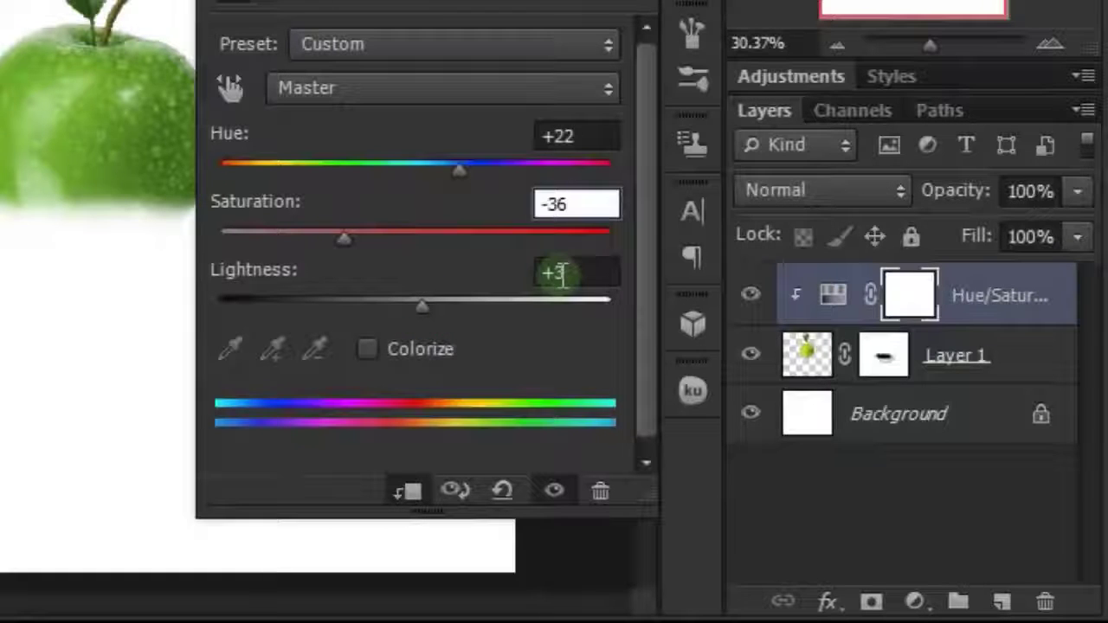
pyautogui.moveTo(554, 273); pyautogui.dragTo(581, 273)
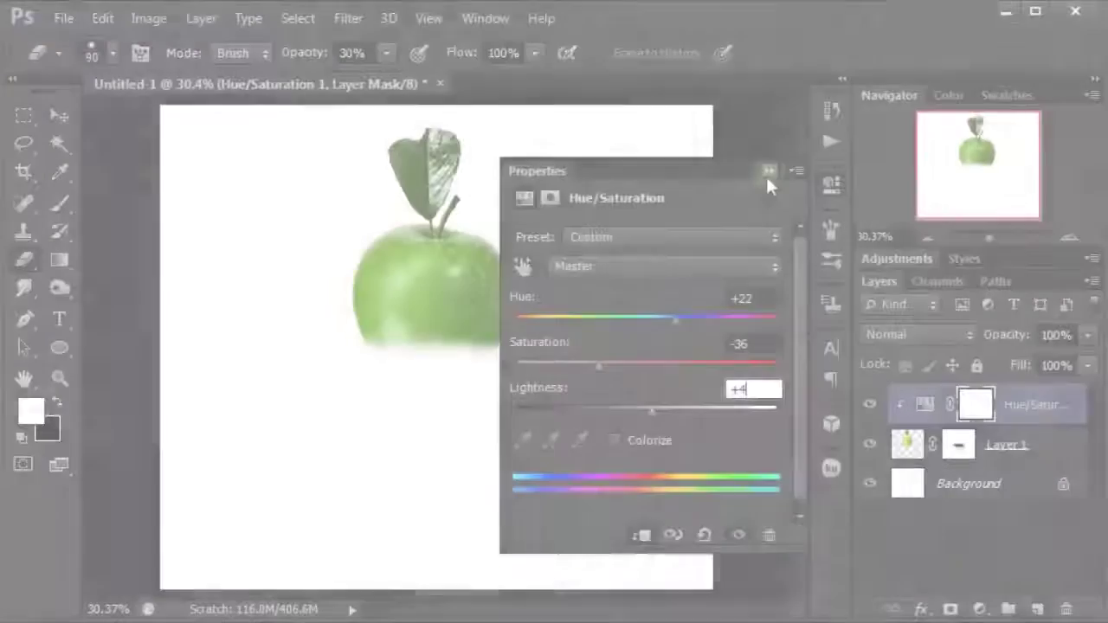
# Step: Collapse the adjustment panel, compare the apple with and without it, and select the air image
pyautogui.click(766, 173)
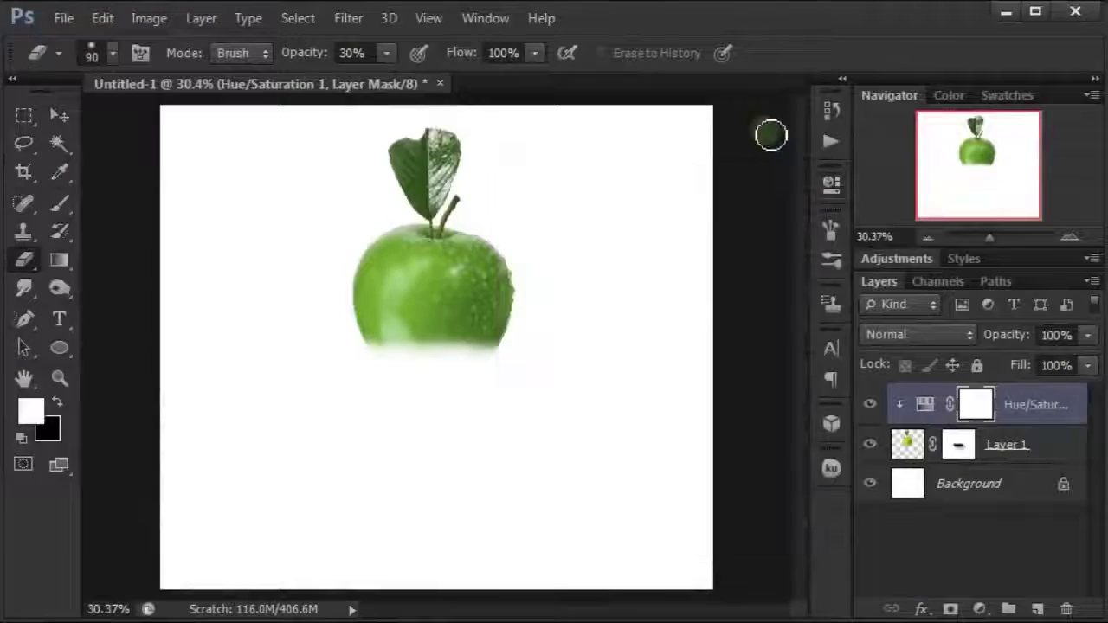
pyautogui.click(868, 407)
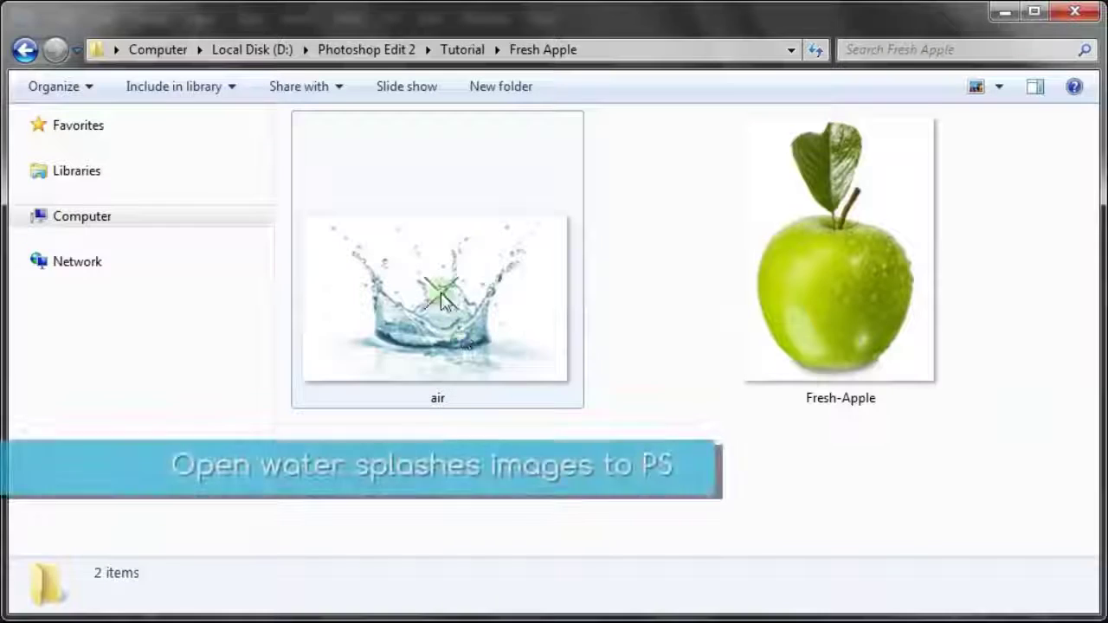
pyautogui.doubleClick(439, 295)
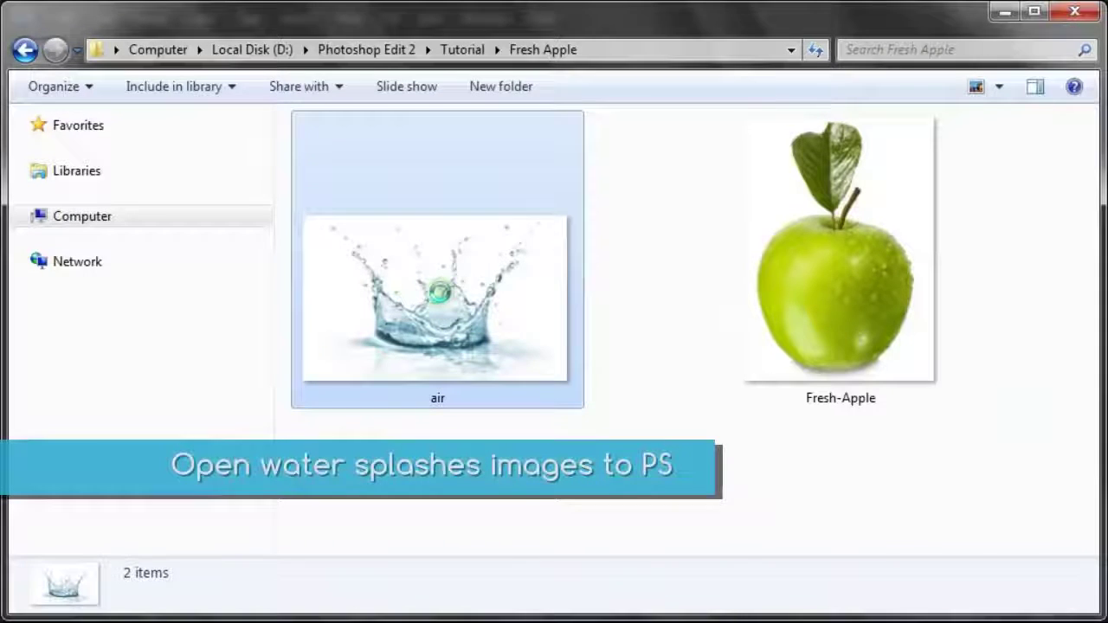
# Step: Open the air water-splash image from Explorer in Photoshop CS6
pyautogui.rightClick(439, 294)
pyautogui.moveTo(519, 364)
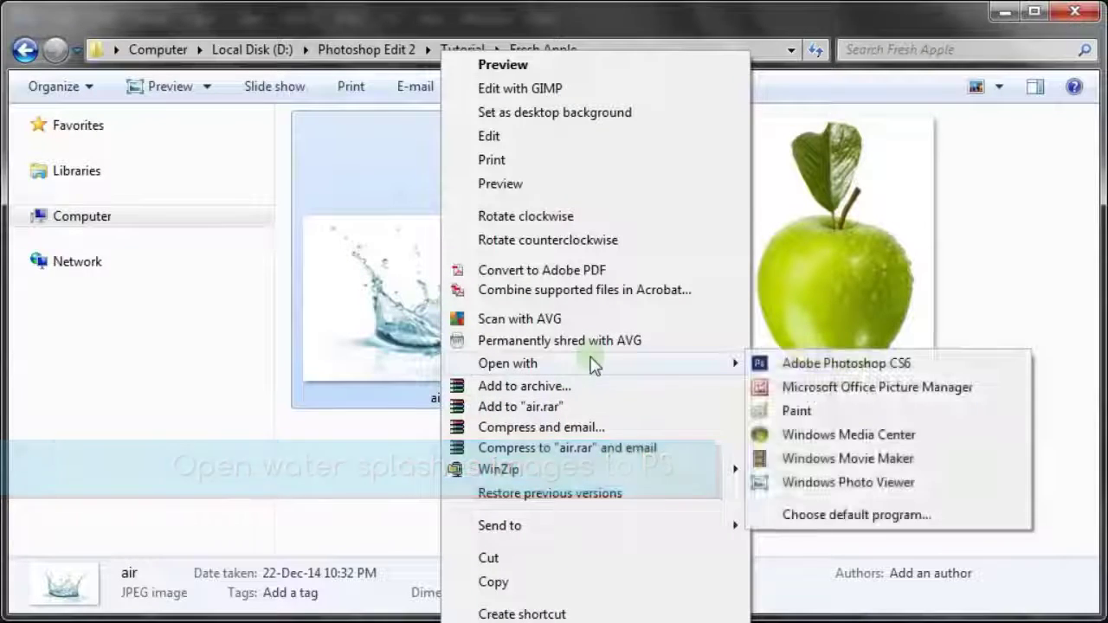
pyautogui.click(759, 368)
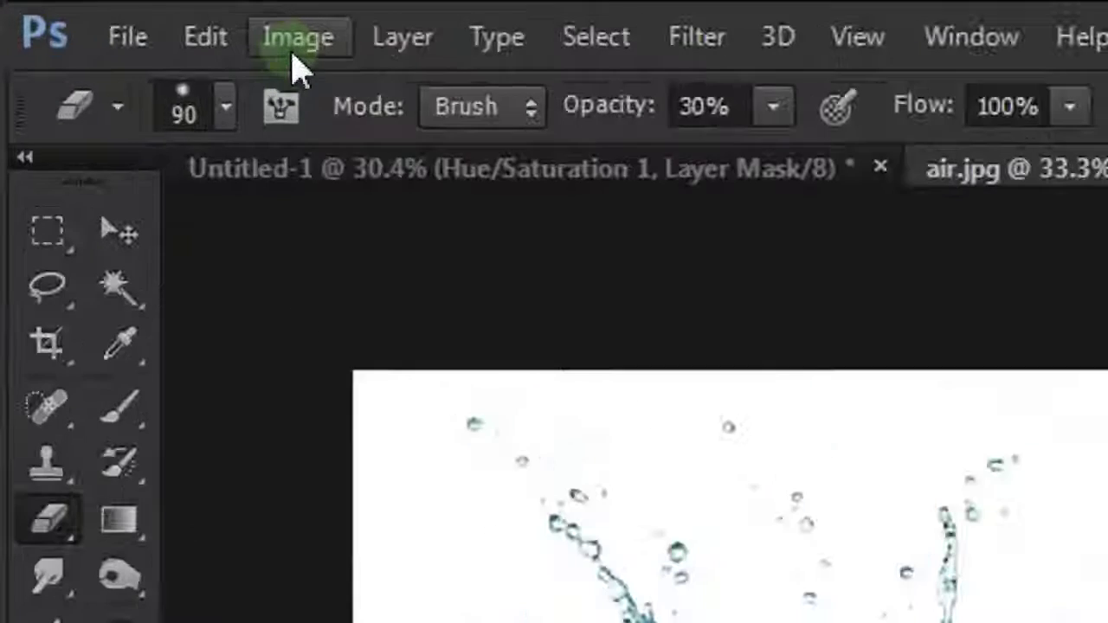
# Step: Rotate the air.jpg splash image 180° so it hangs upside down
pyautogui.click(145, 25)
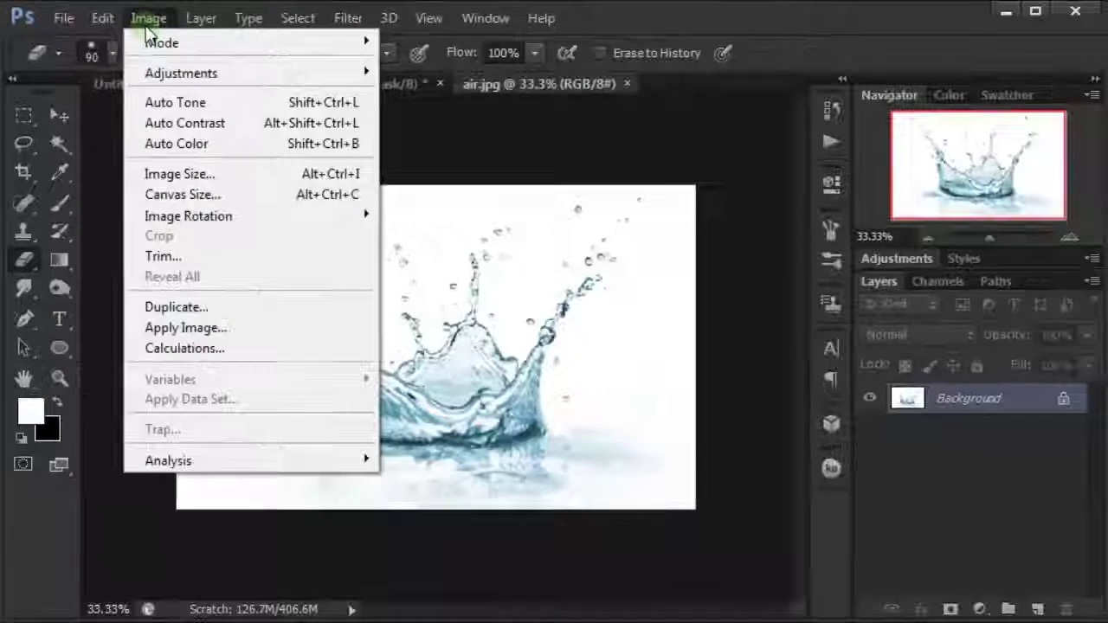
pyautogui.moveTo(253, 318)
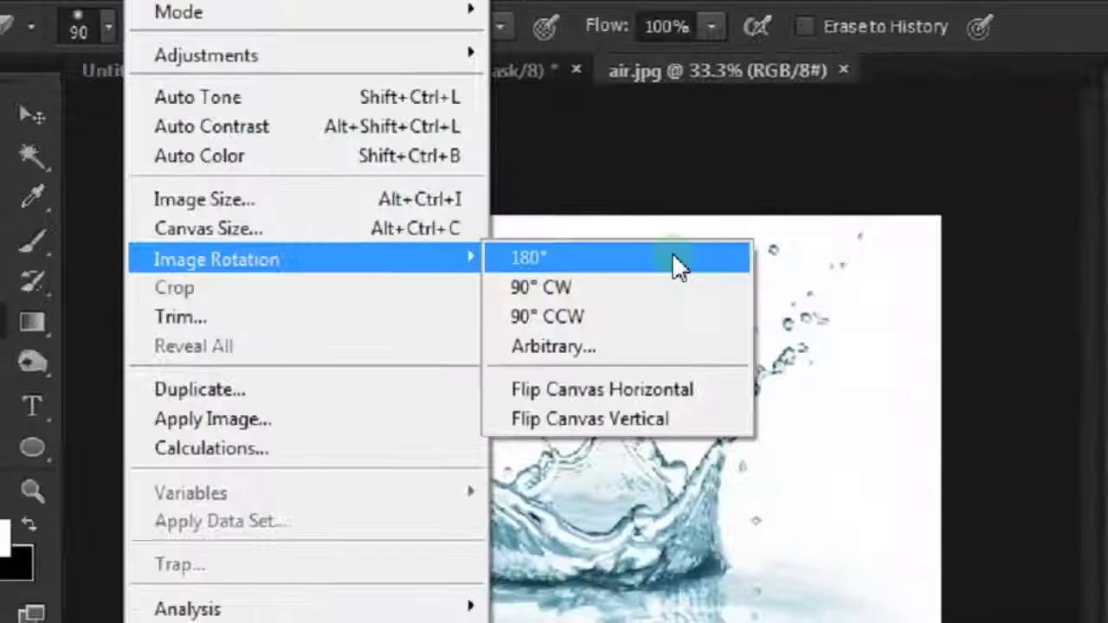
pyautogui.click(900, 322)
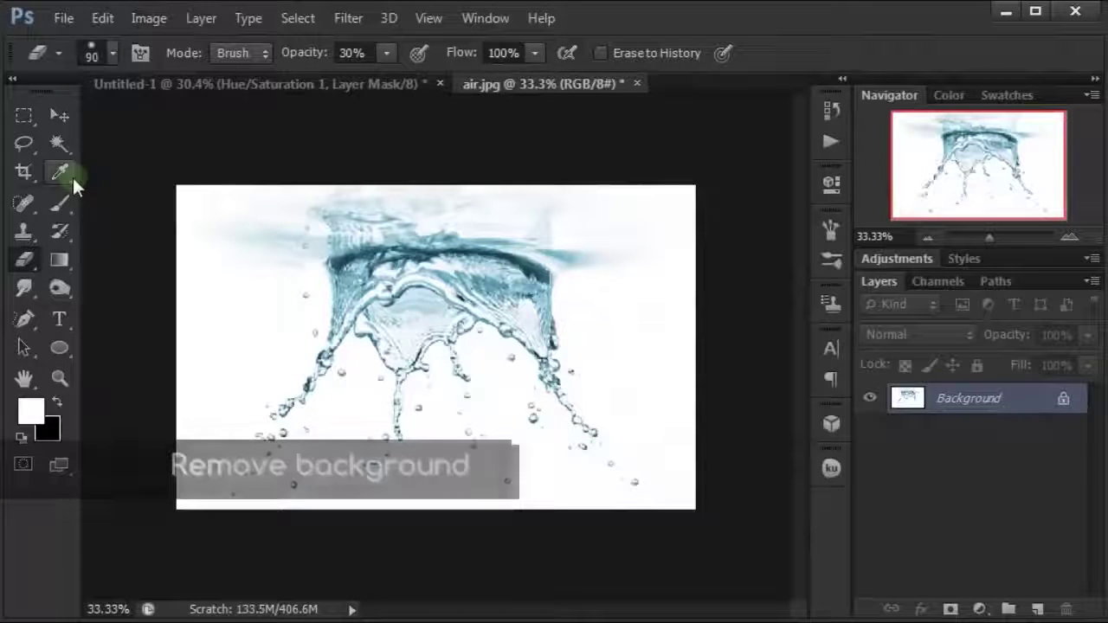
pyautogui.click(58, 143)
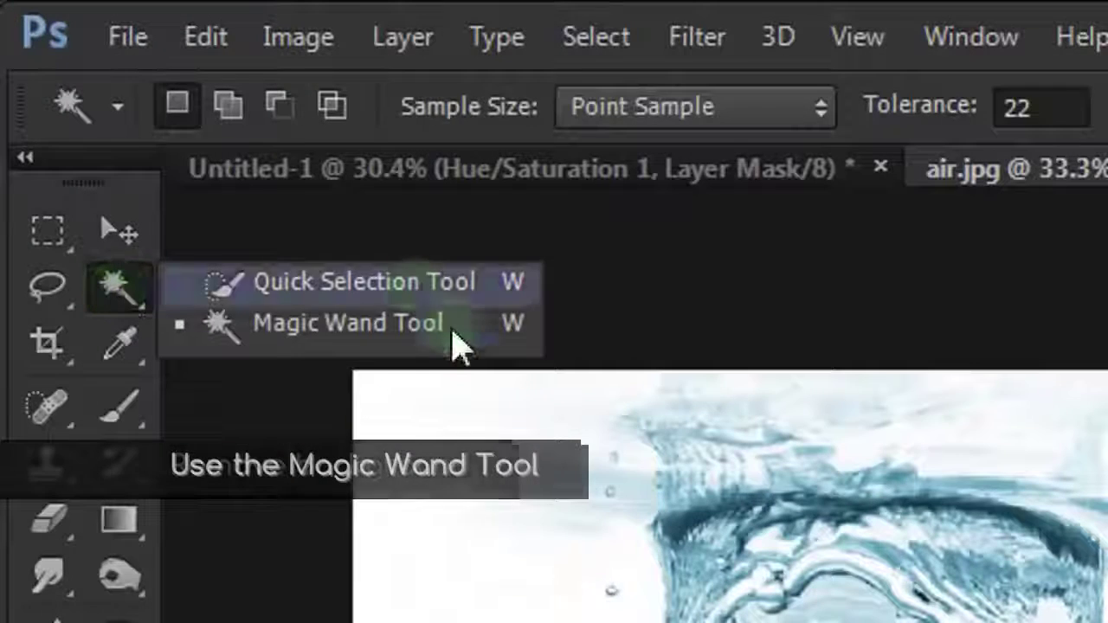
# Step: Select the splash alone by Magic Wand-selecting the white background and inverting
pyautogui.click(221, 162)
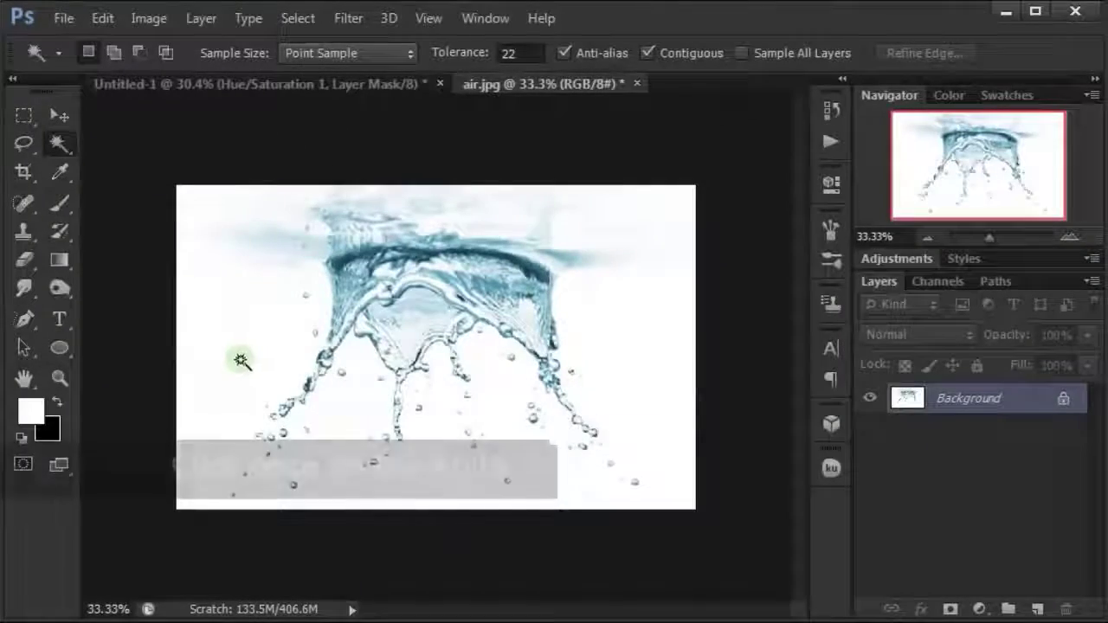
pyautogui.click(245, 368)
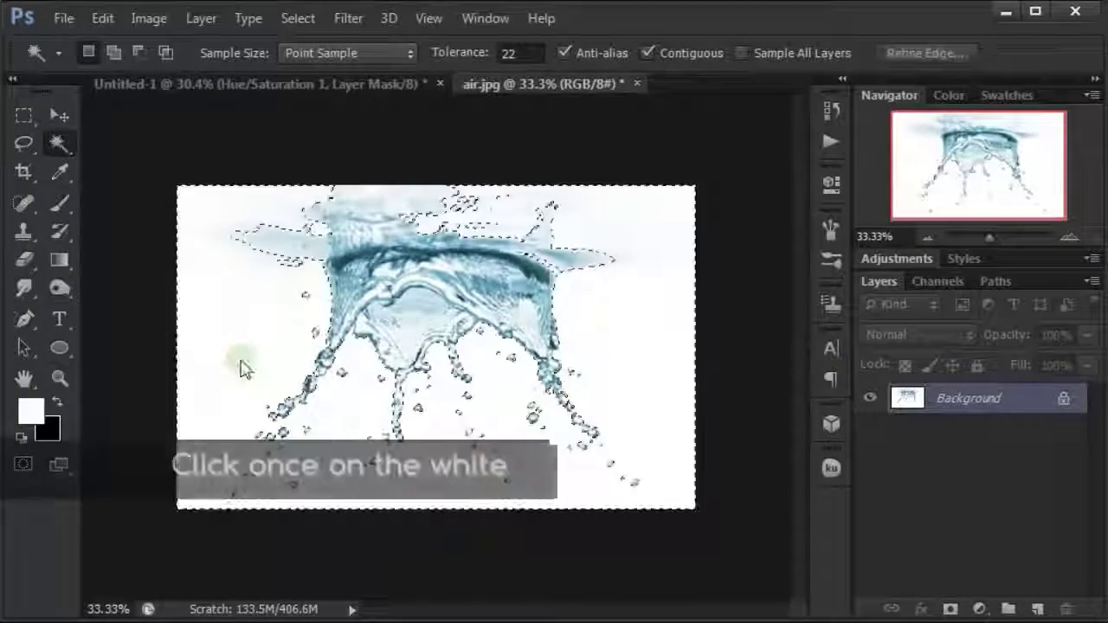
pyautogui.click(307, 22)
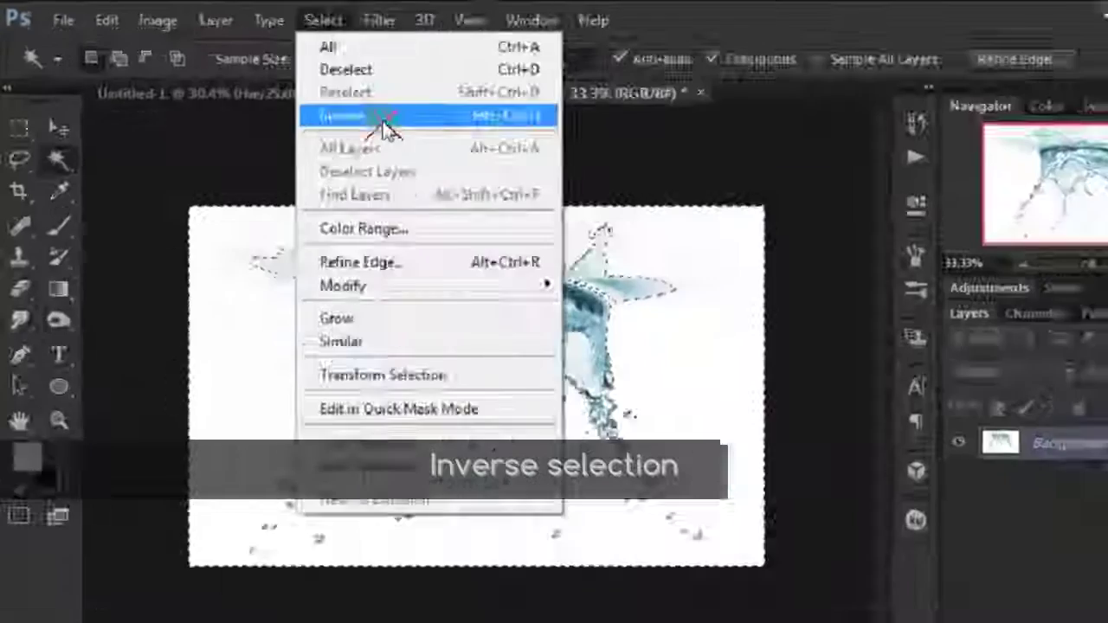
pyautogui.click(647, 232)
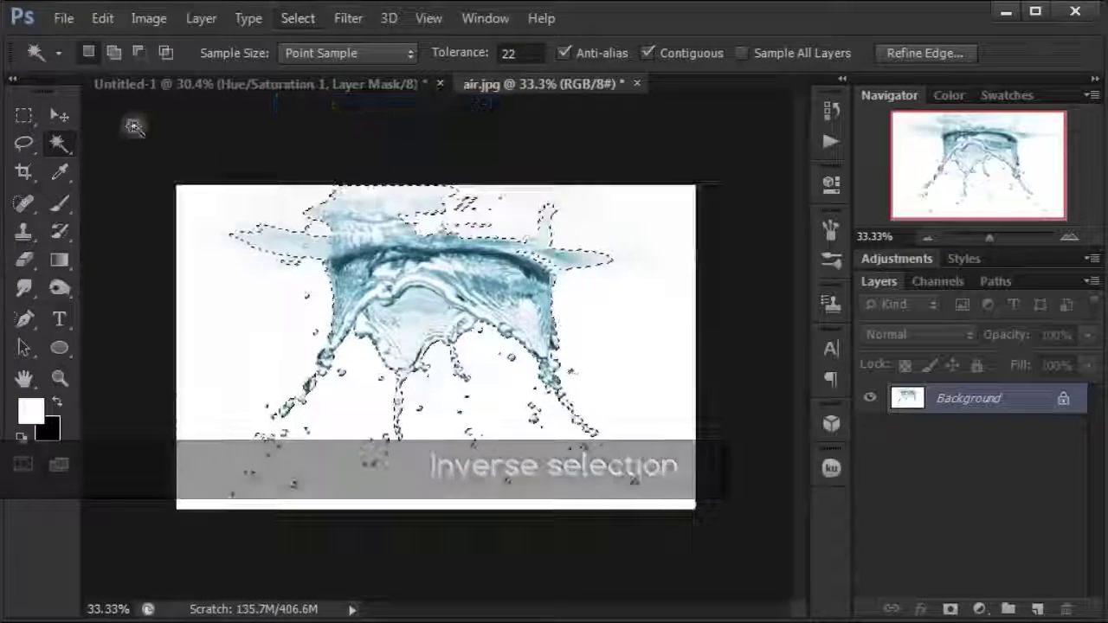
pyautogui.click(65, 117)
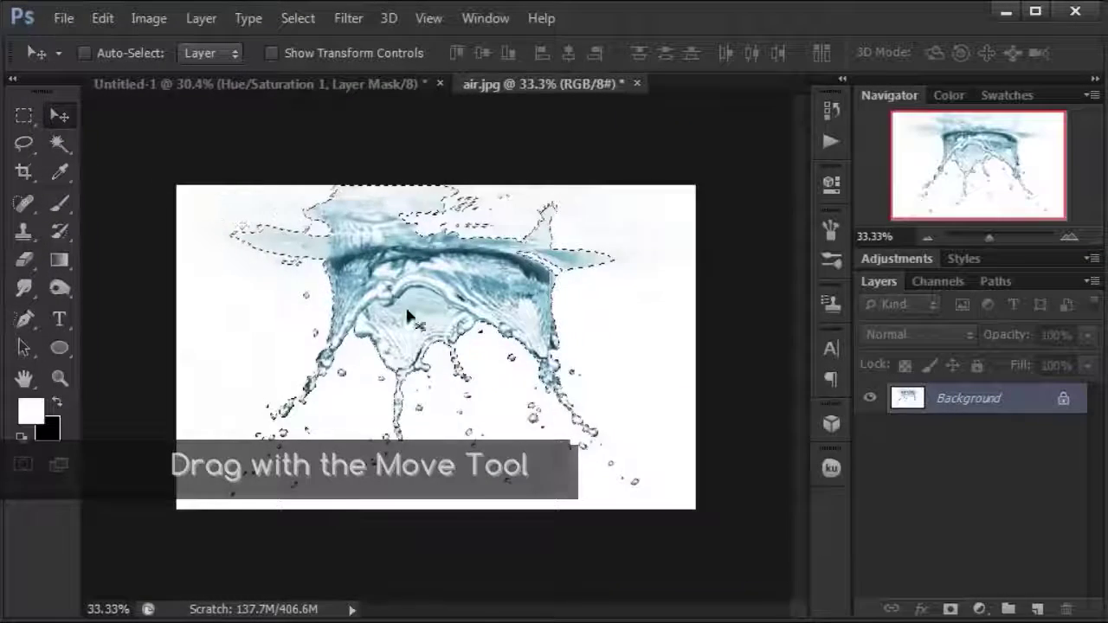
# Step: Drag the upside-down splash into Untitled-1 as Layer 2 over the apple's lower half
pyautogui.moveTo(421, 289)
pyautogui.mouseDown()
pyautogui.moveTo(305, 131)
pyautogui.moveTo(436, 354)
pyautogui.moveTo(404, 362)
pyautogui.moveTo(402, 352)
pyautogui.mouseUp()
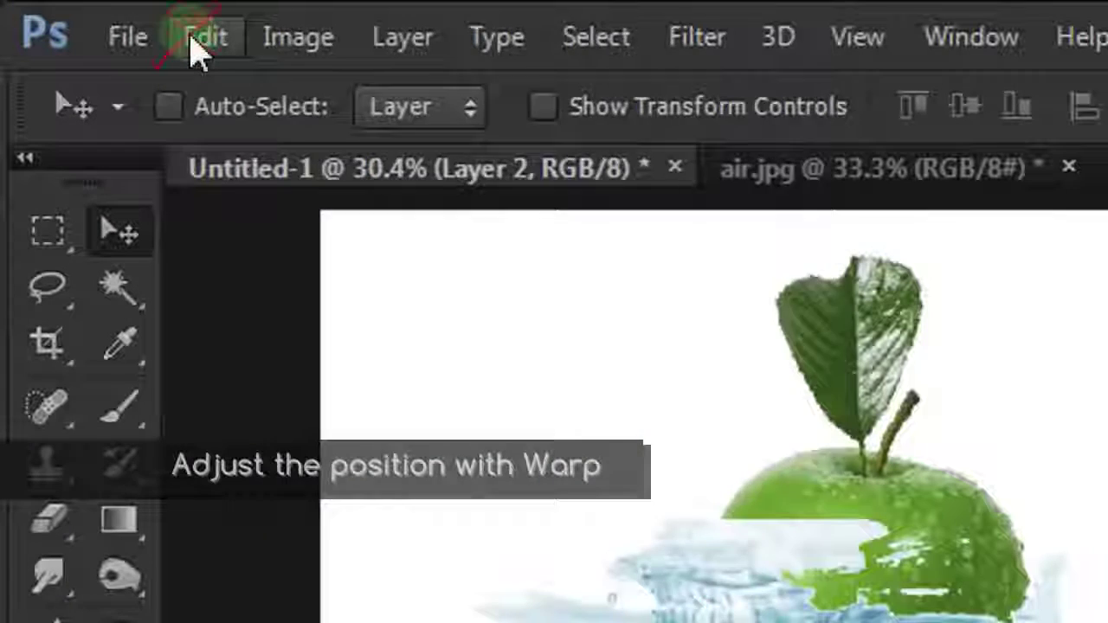
pyautogui.click(100, 21)
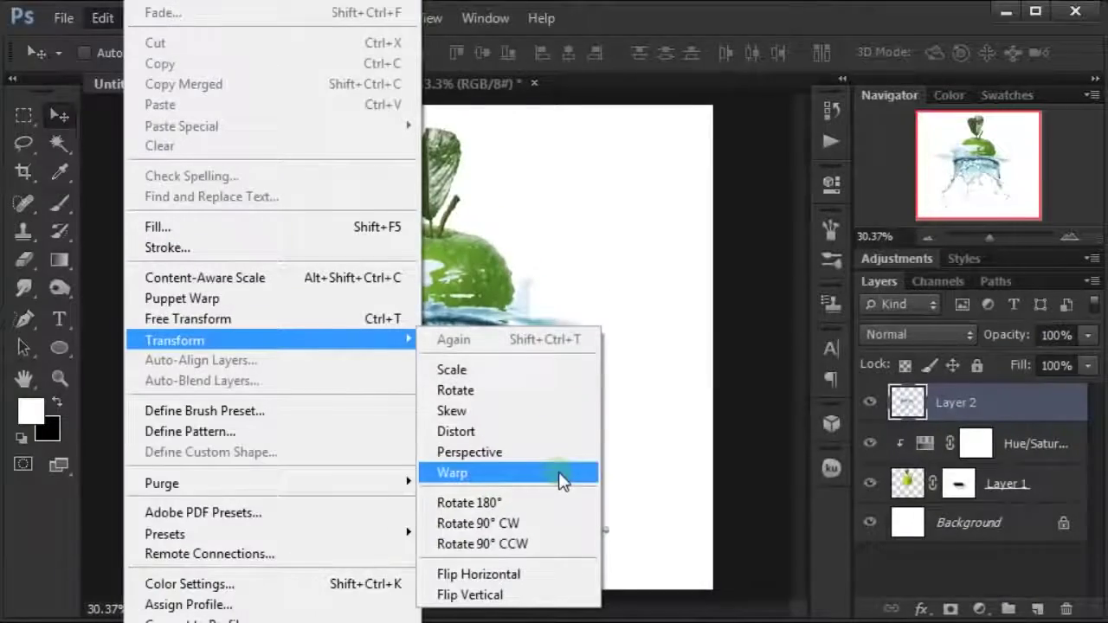
# Step: Warp the Layer 2 splash into a wide flaring crown around the apple's lower half and apply it
pyautogui.click(563, 342)
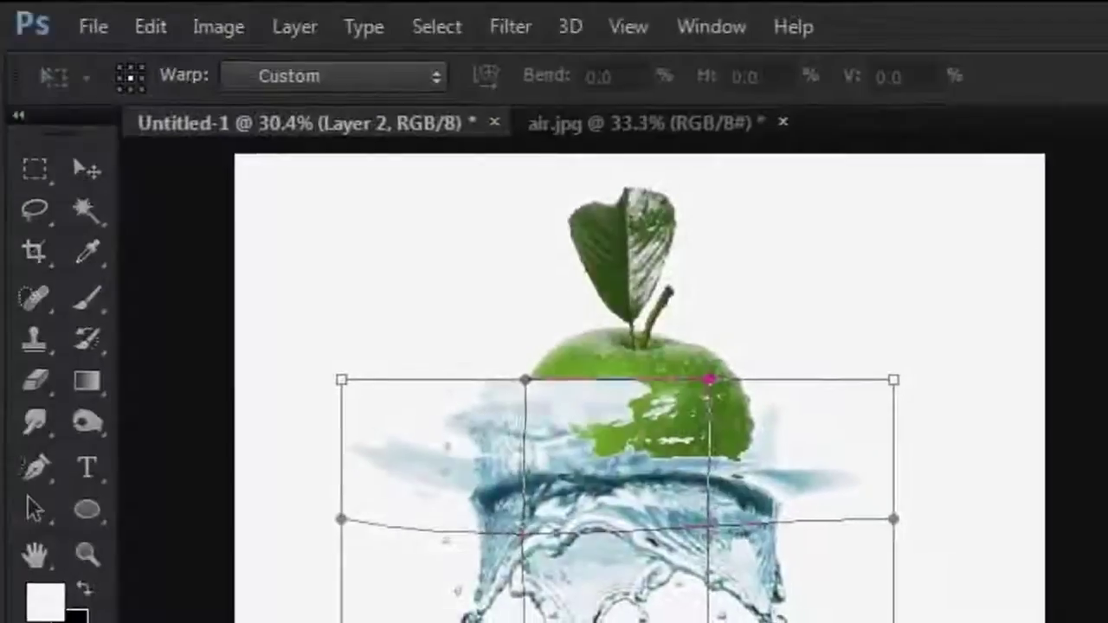
pyautogui.moveTo(385, 357); pyautogui.dragTo(387, 368)
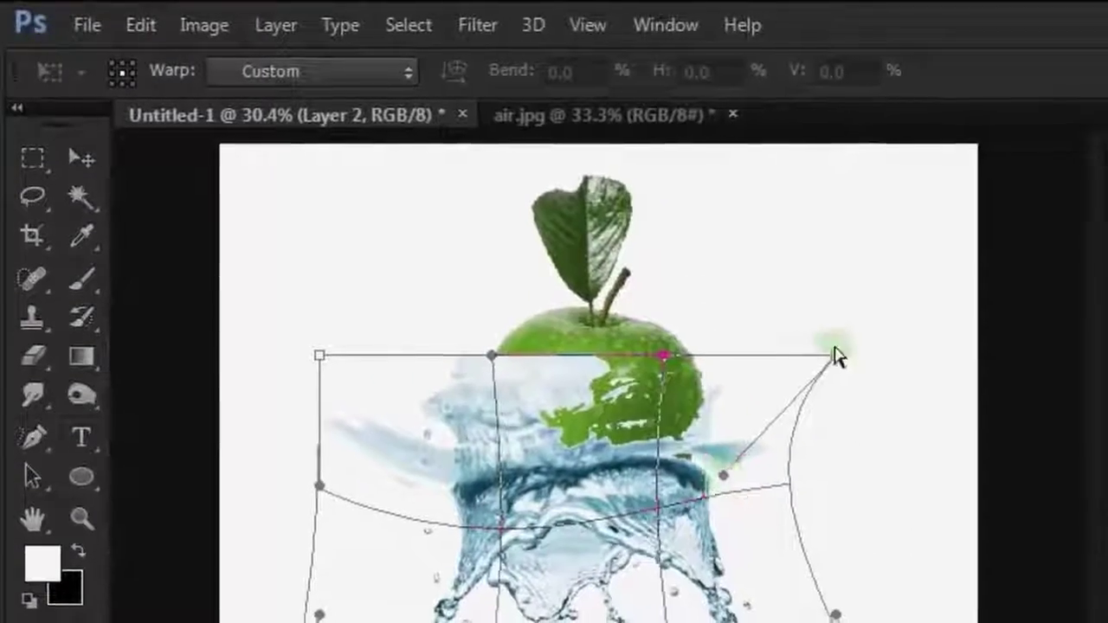
pyautogui.moveTo(837, 356); pyautogui.dragTo(711, 340)
pyautogui.moveTo(315, 352); pyautogui.dragTo(421, 264)
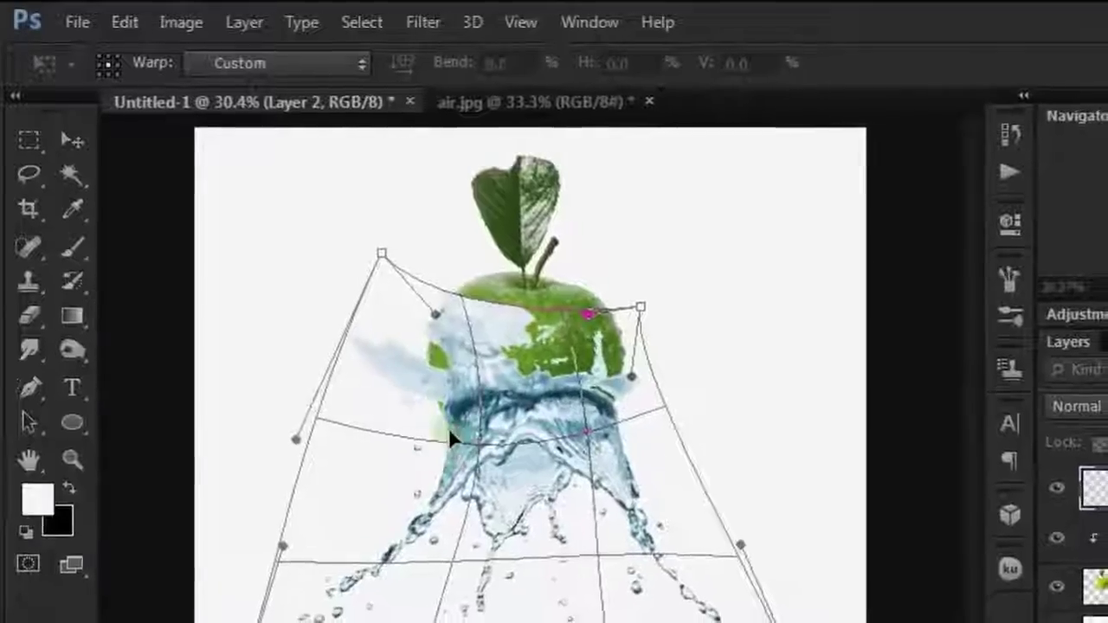
pyautogui.moveTo(292, 433); pyautogui.dragTo(251, 423)
pyautogui.moveTo(622, 371); pyautogui.dragTo(690, 382)
pyautogui.moveTo(730, 537); pyautogui.dragTo(713, 541)
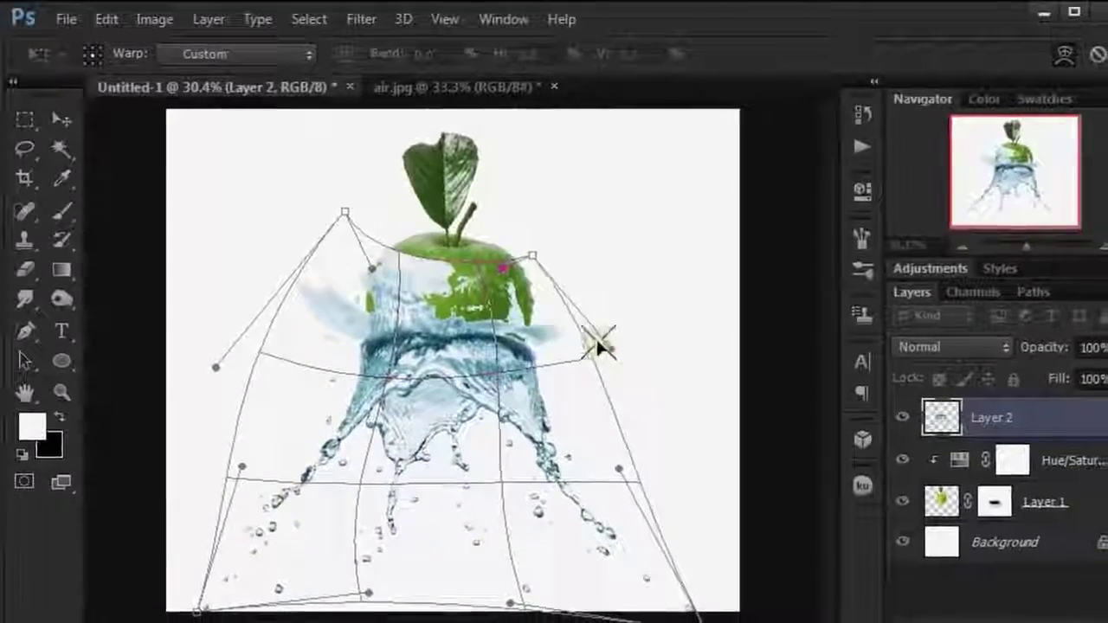
pyautogui.moveTo(358, 221)
pyautogui.mouseDown()
pyautogui.moveTo(371, 224)
pyautogui.moveTo(360, 198)
pyautogui.mouseUp()
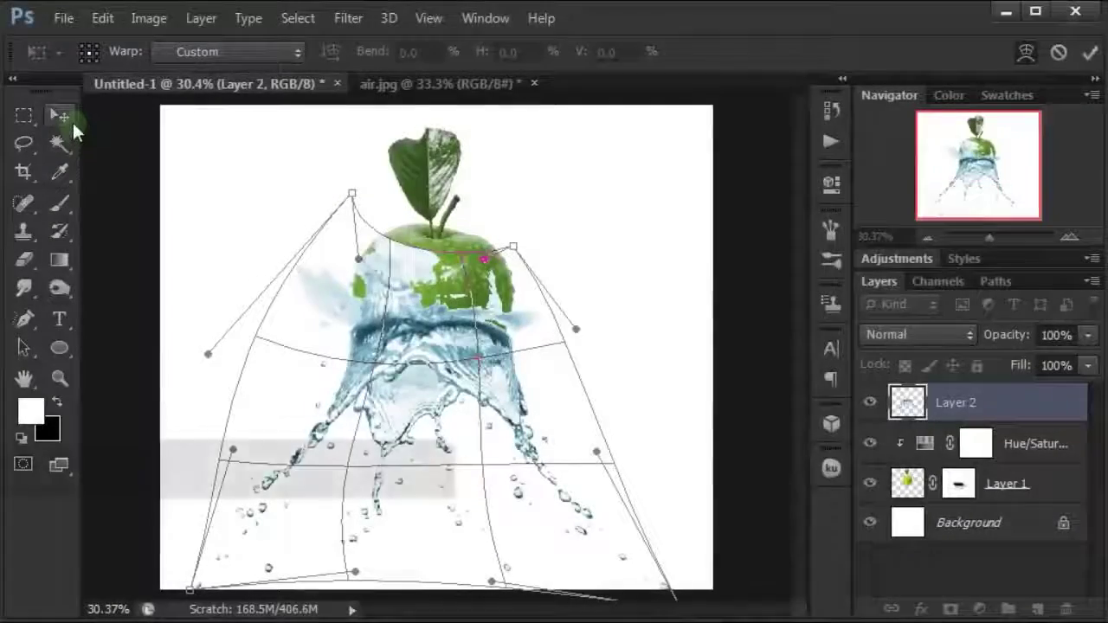
pyautogui.click(72, 121)
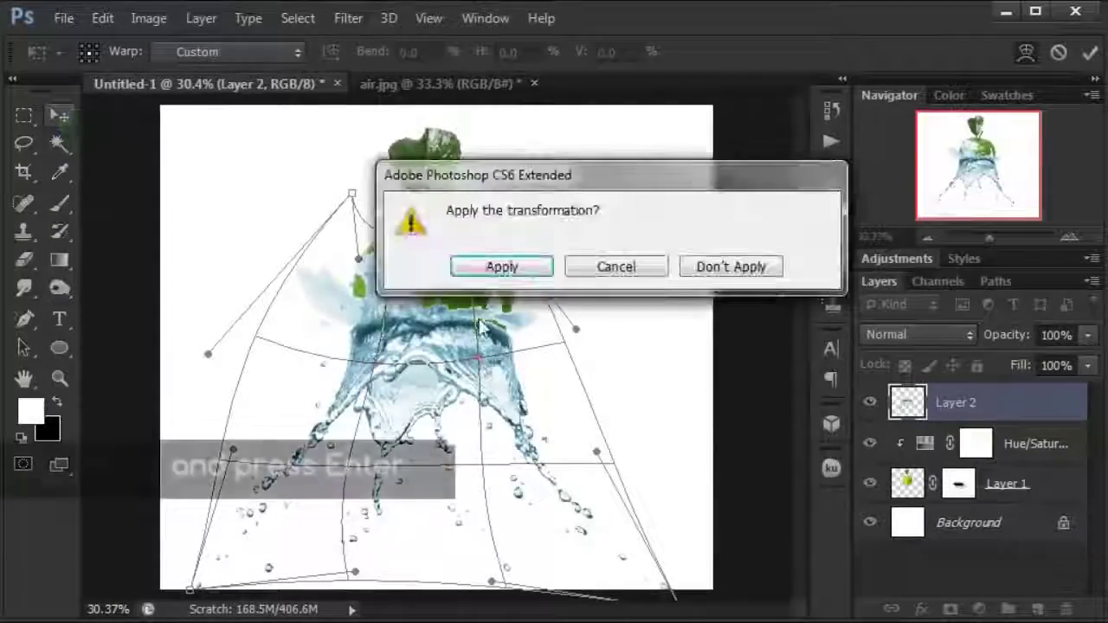
pyautogui.click(505, 267)
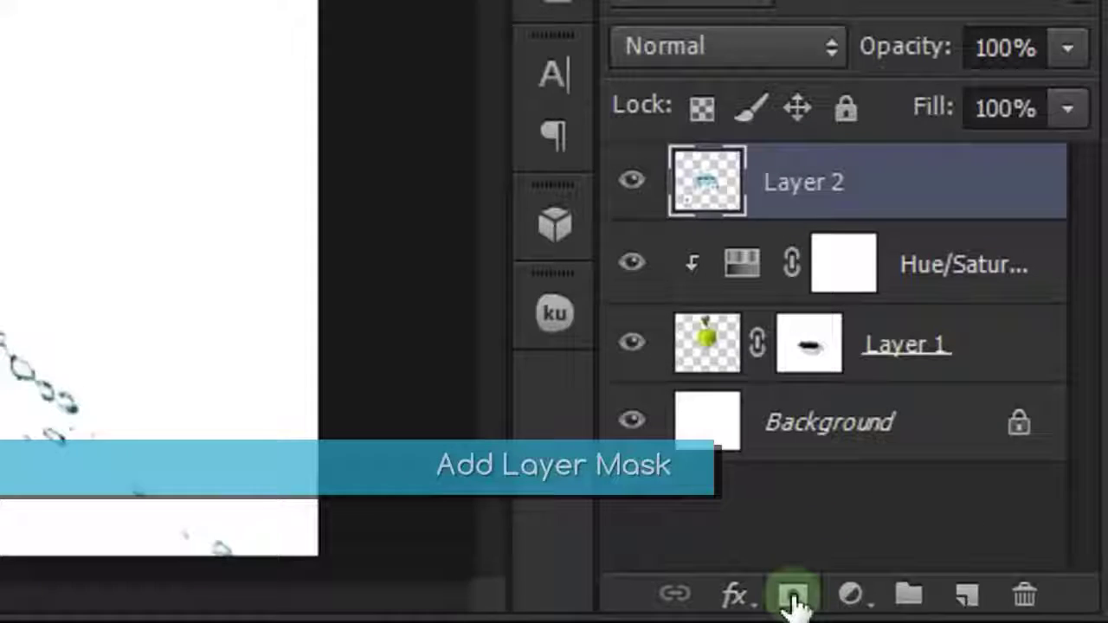
# Step: Add a white layer mask to Layer 2, select the plain Eraser Tool, and open its opacity setting
pyautogui.click(793, 597)
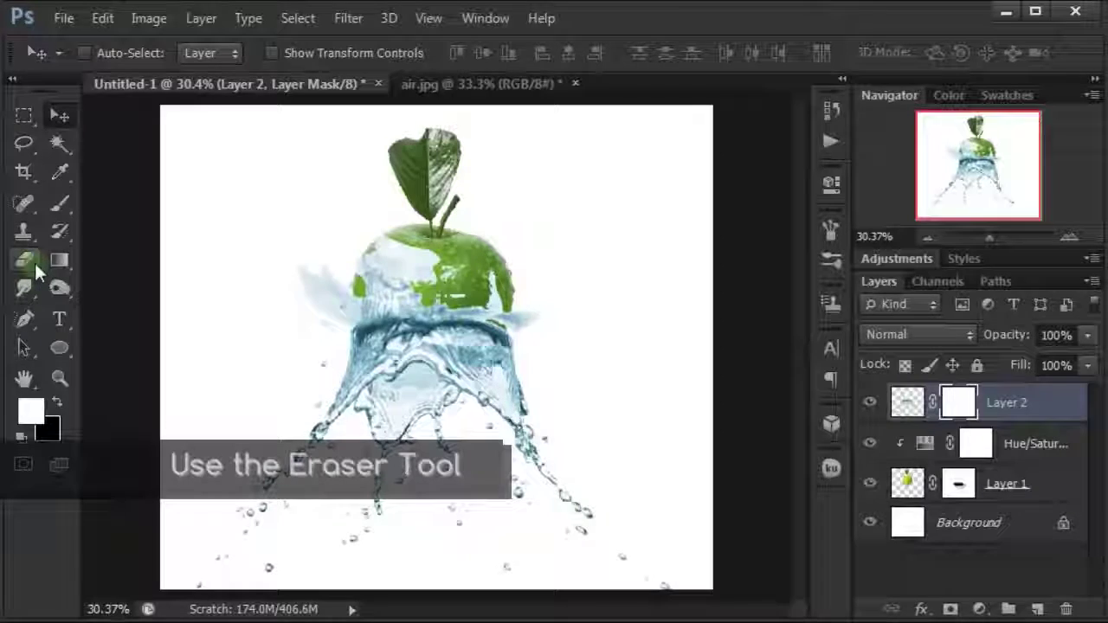
pyautogui.click(34, 260)
pyautogui.rightClick(61, 297)
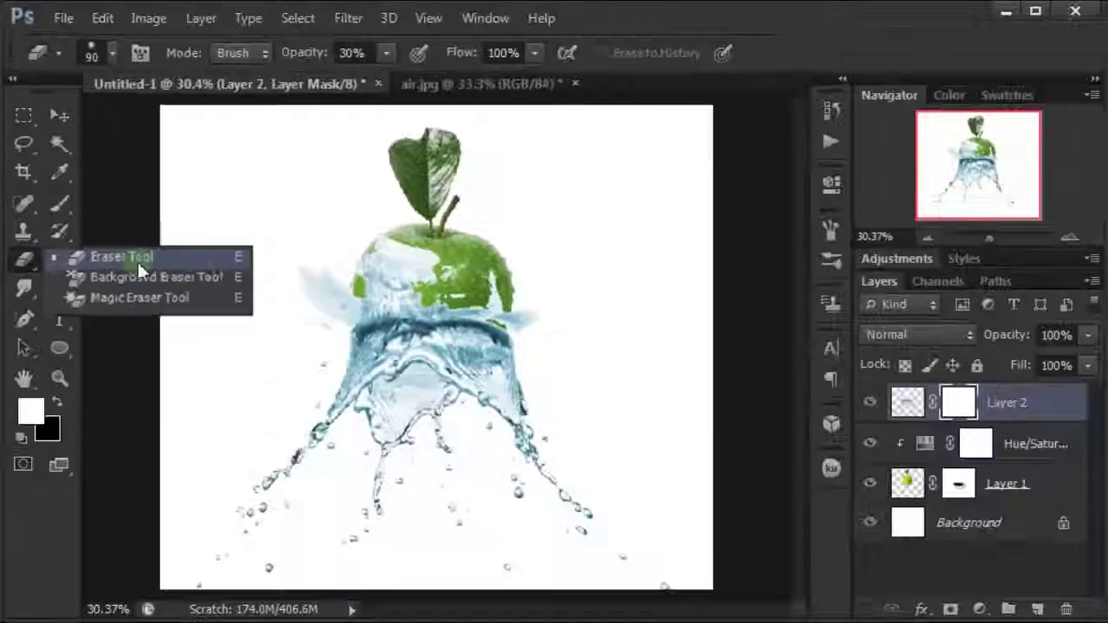
pyautogui.click(130, 256)
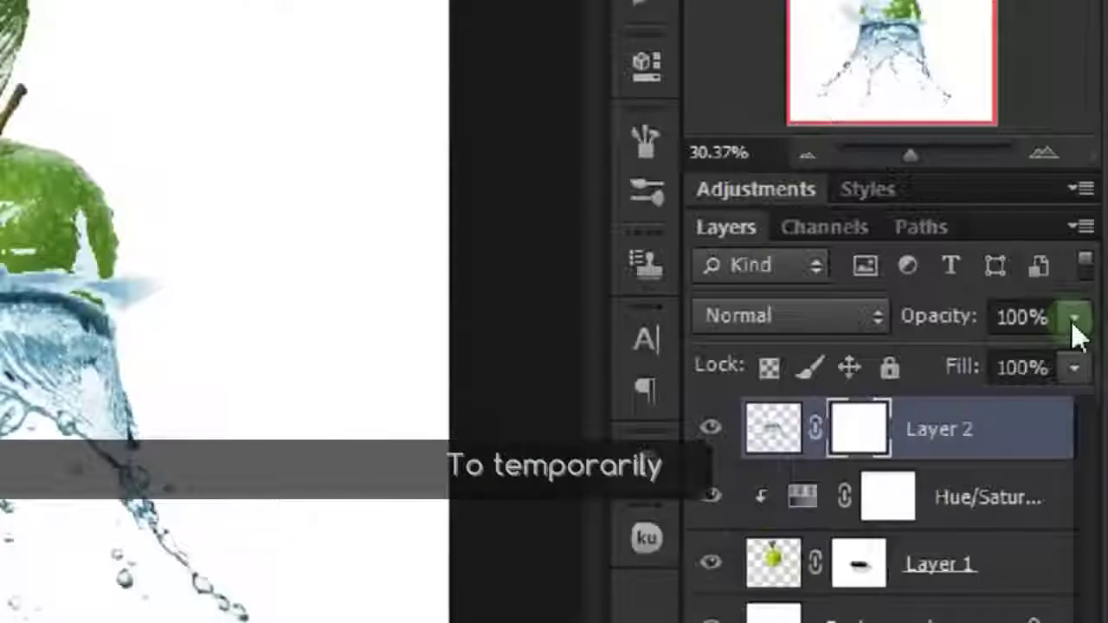
pyautogui.click(1073, 319)
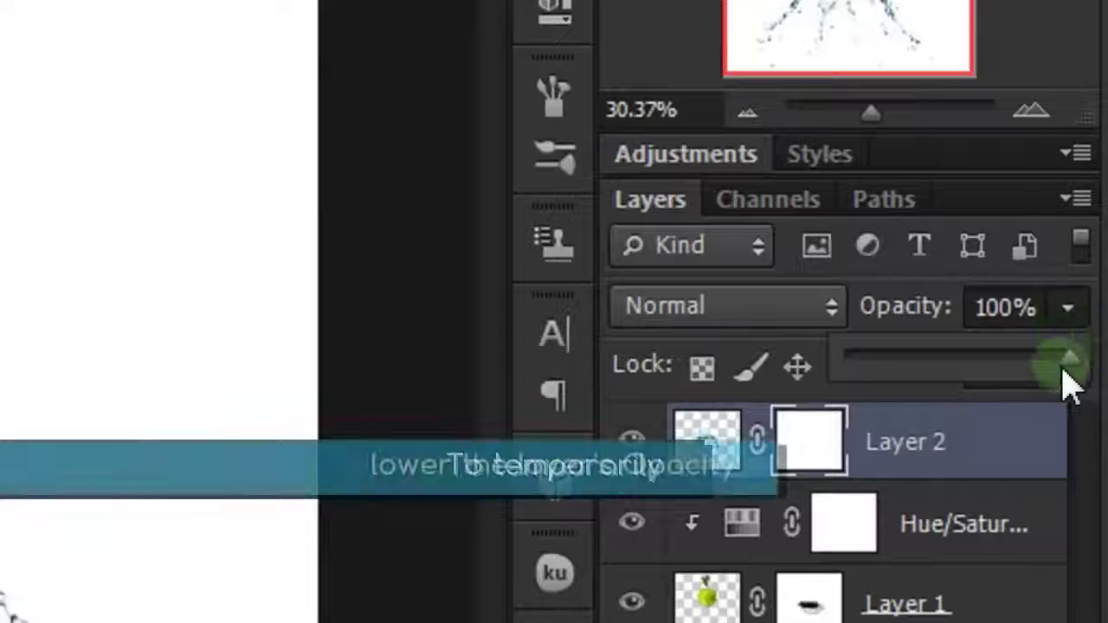
# Step: Lower Layer 2 to 57% opacity and erase its mask over the apple
pyautogui.moveTo(1068, 370); pyautogui.dragTo(1002, 381)
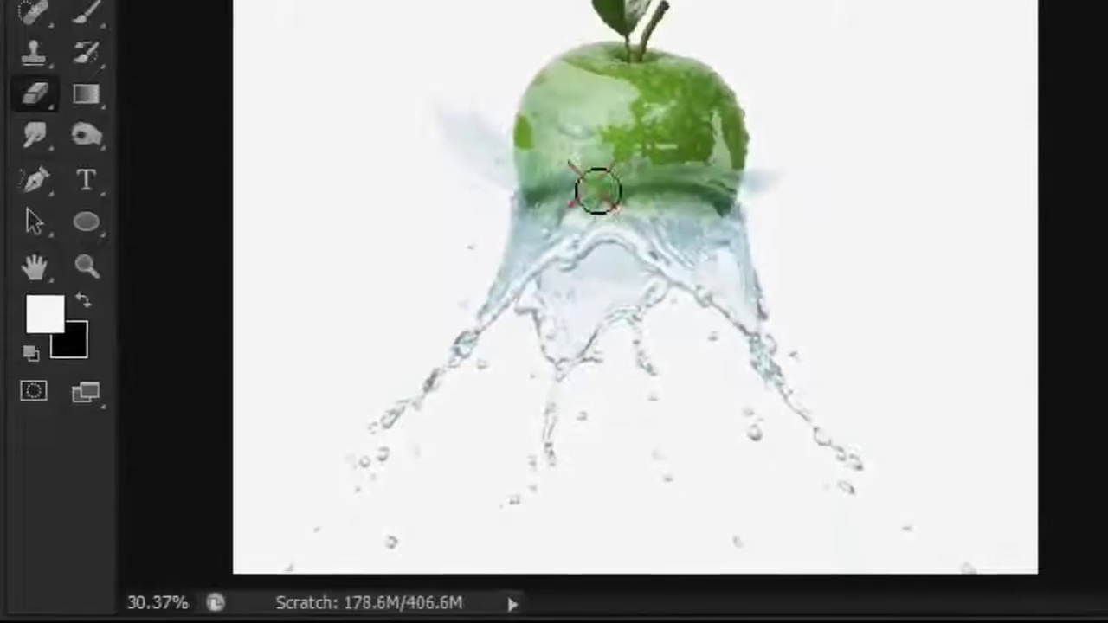
pyautogui.moveTo(597, 190)
pyautogui.mouseDown()
pyautogui.moveTo(494, 165)
pyautogui.moveTo(613, 111)
pyautogui.moveTo(473, 210)
pyautogui.moveTo(518, 220)
pyautogui.moveTo(626, 211)
pyautogui.moveTo(588, 227)
pyautogui.moveTo(638, 228)
pyautogui.moveTo(437, 216)
pyautogui.moveTo(594, 235)
pyautogui.moveTo(563, 260)
pyautogui.moveTo(421, 268)
pyautogui.moveTo(616, 252)
pyautogui.moveTo(415, 200)
pyautogui.moveTo(551, 237)
pyautogui.moveTo(504, 255)
pyautogui.moveTo(449, 185)
pyautogui.moveTo(527, 285)
pyautogui.moveTo(351, 277)
pyautogui.moveTo(536, 289)
pyautogui.moveTo(570, 324)
pyautogui.mouseUp()
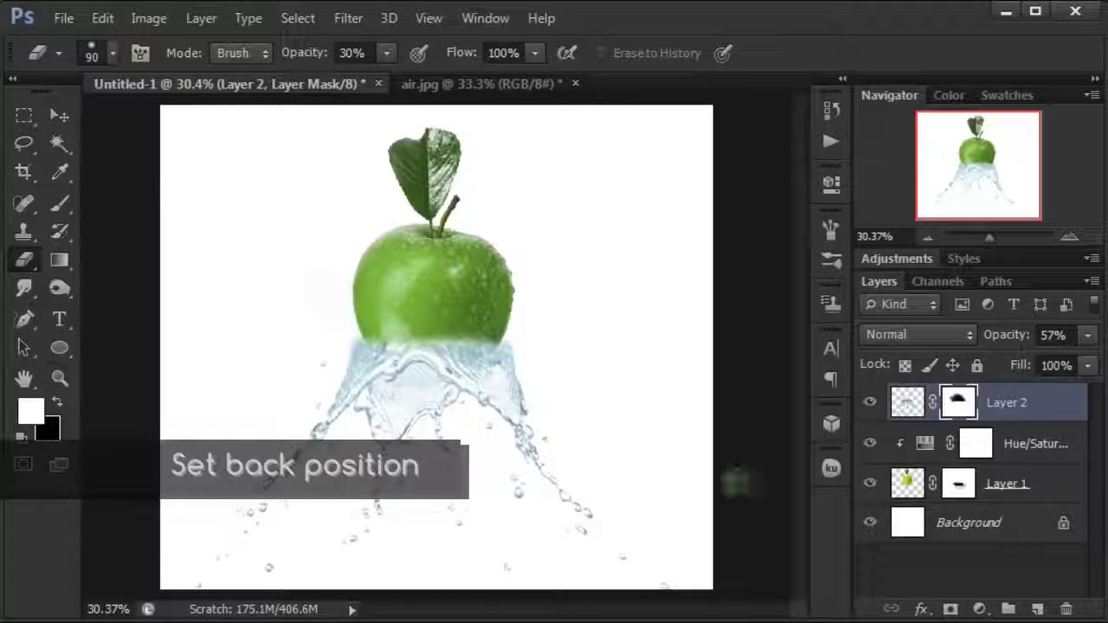
# Step: Start a new warp on the splash and pull its left and right grid lines toward the apple
pyautogui.click(101, 19)
pyautogui.moveTo(178, 340)
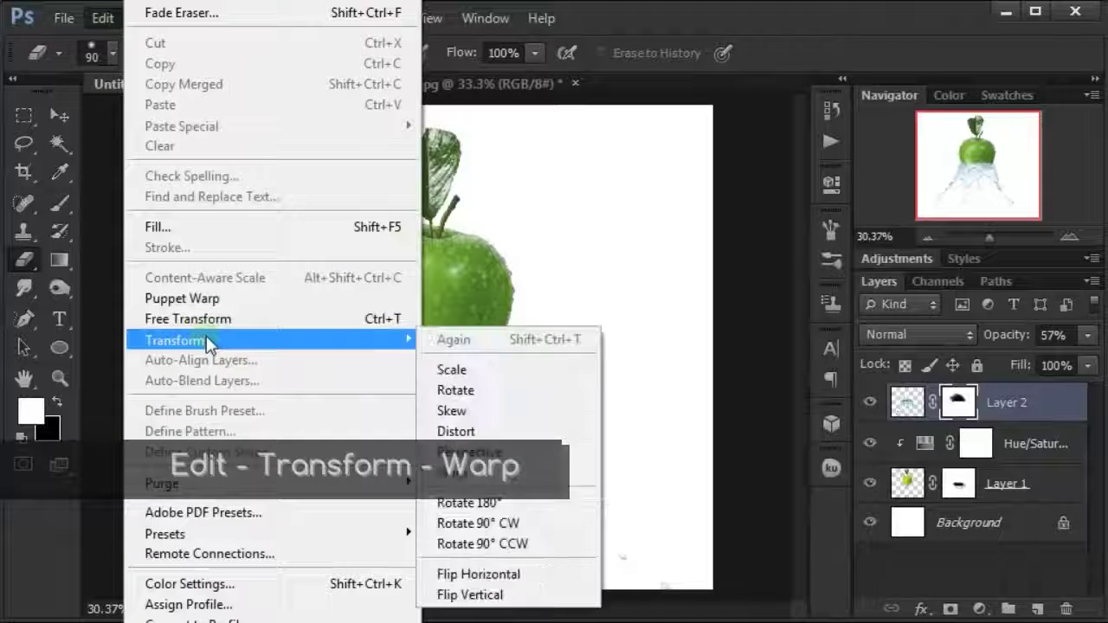
pyautogui.click(524, 475)
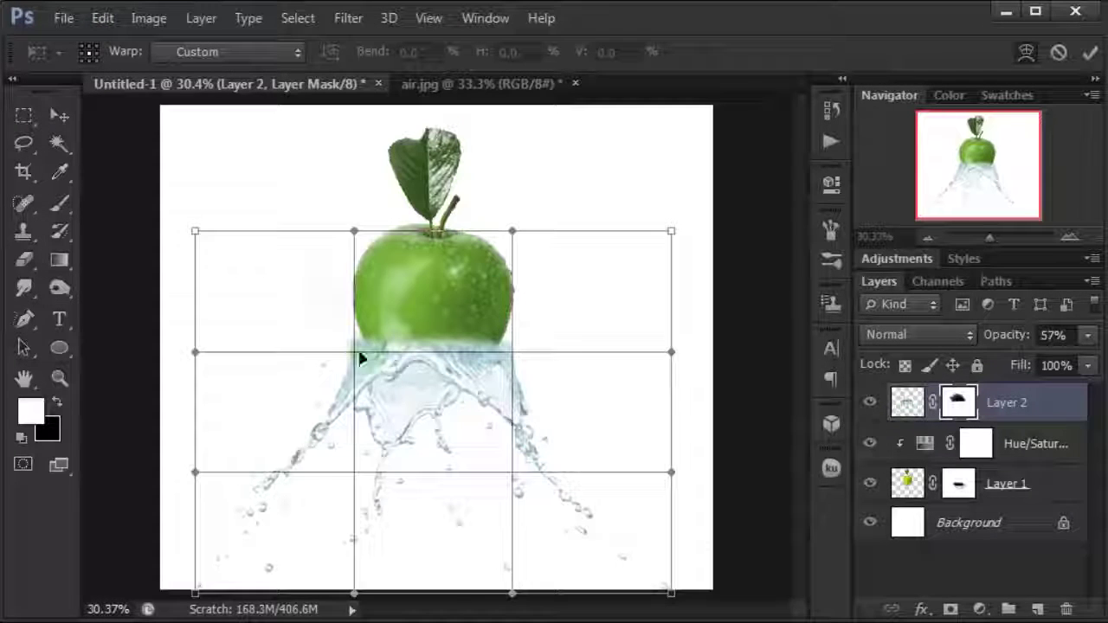
pyautogui.moveTo(361, 359); pyautogui.dragTo(371, 346)
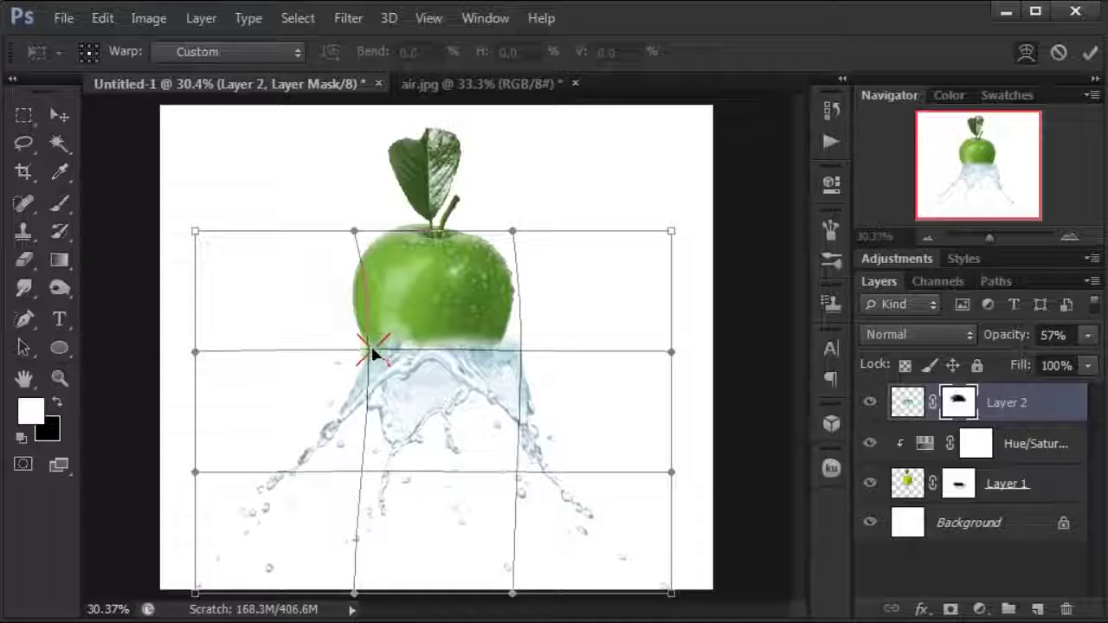
pyautogui.moveTo(519, 353); pyautogui.dragTo(498, 351)
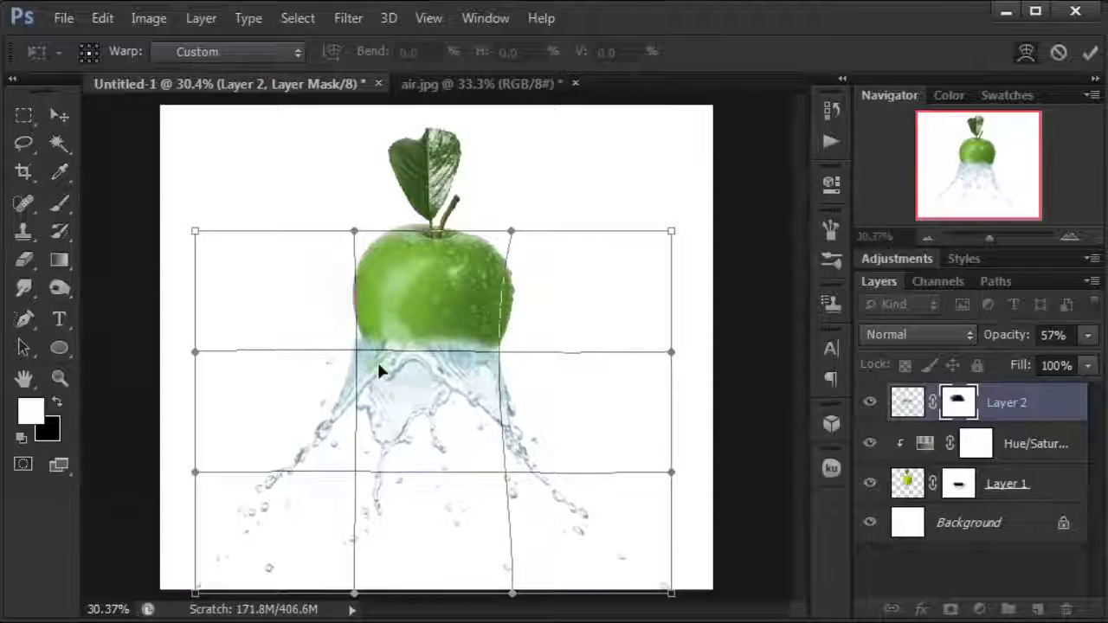
pyautogui.moveTo(355, 358); pyautogui.dragTo(364, 353)
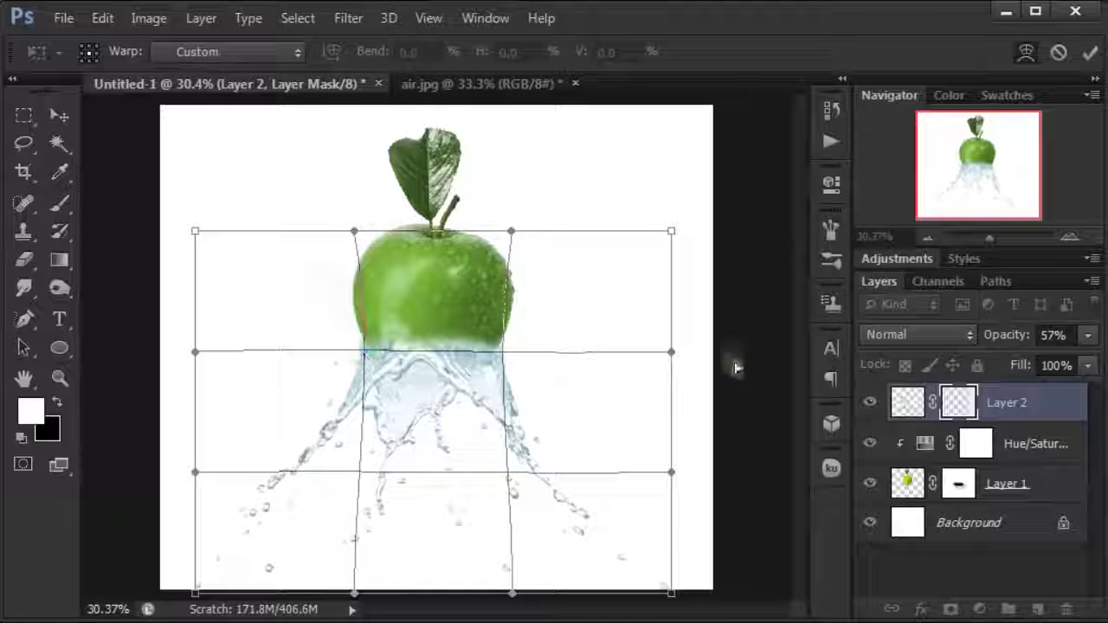
# Step: Bend the splash's right and top edges in to hug the apple's base, then leave the warp
pyautogui.moveTo(668, 351); pyautogui.dragTo(655, 334)
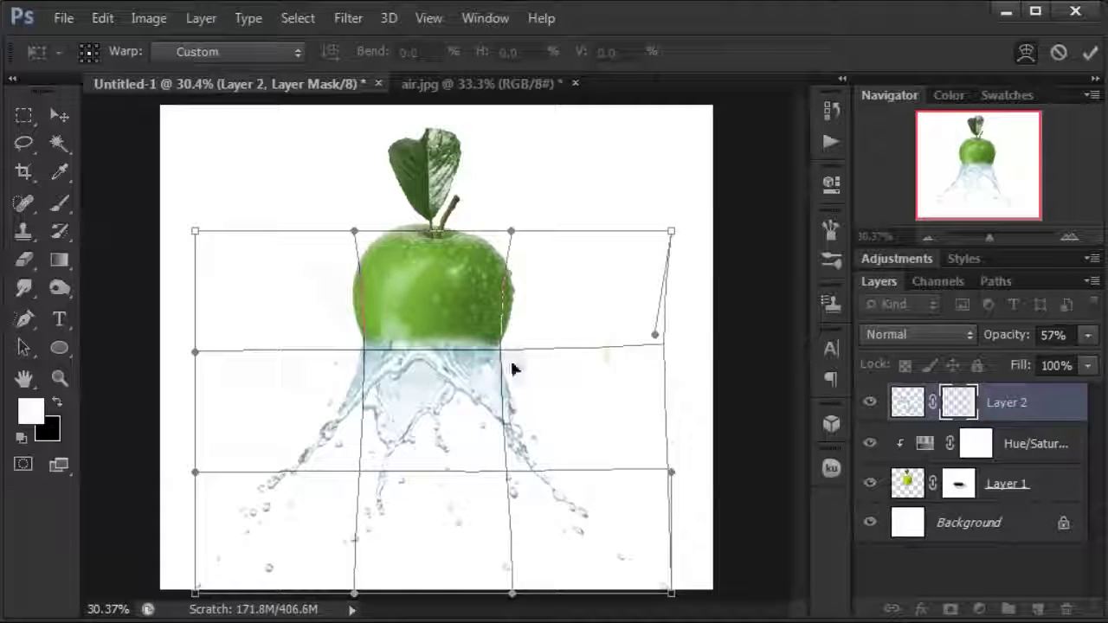
pyautogui.moveTo(502, 355)
pyautogui.mouseDown()
pyautogui.moveTo(497, 345)
pyautogui.moveTo(504, 351)
pyautogui.mouseUp()
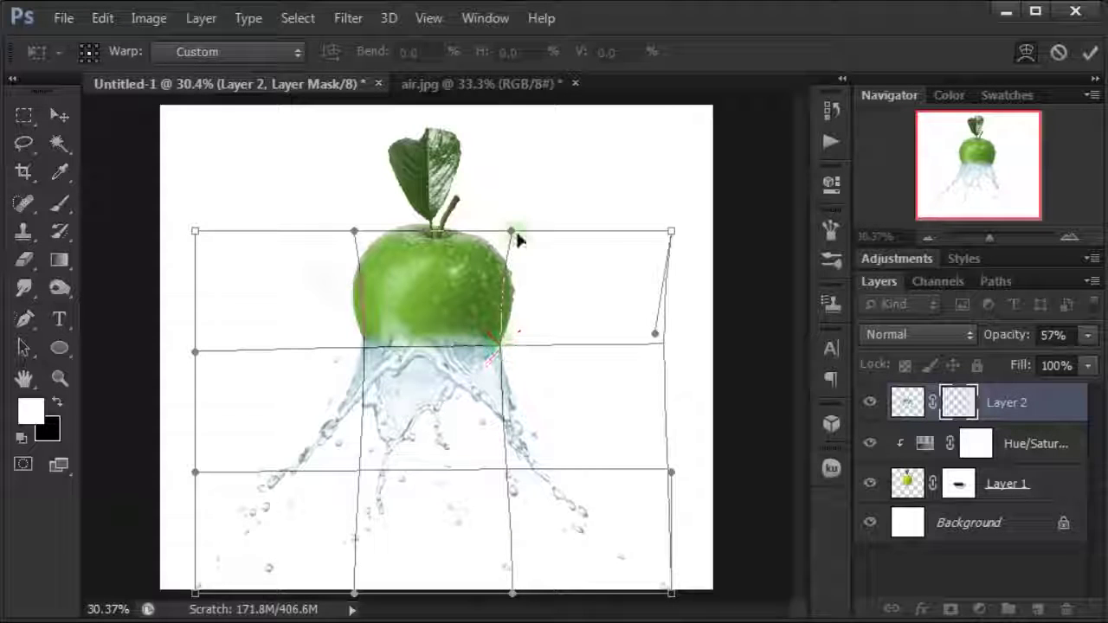
pyautogui.moveTo(517, 240); pyautogui.dragTo(517, 246)
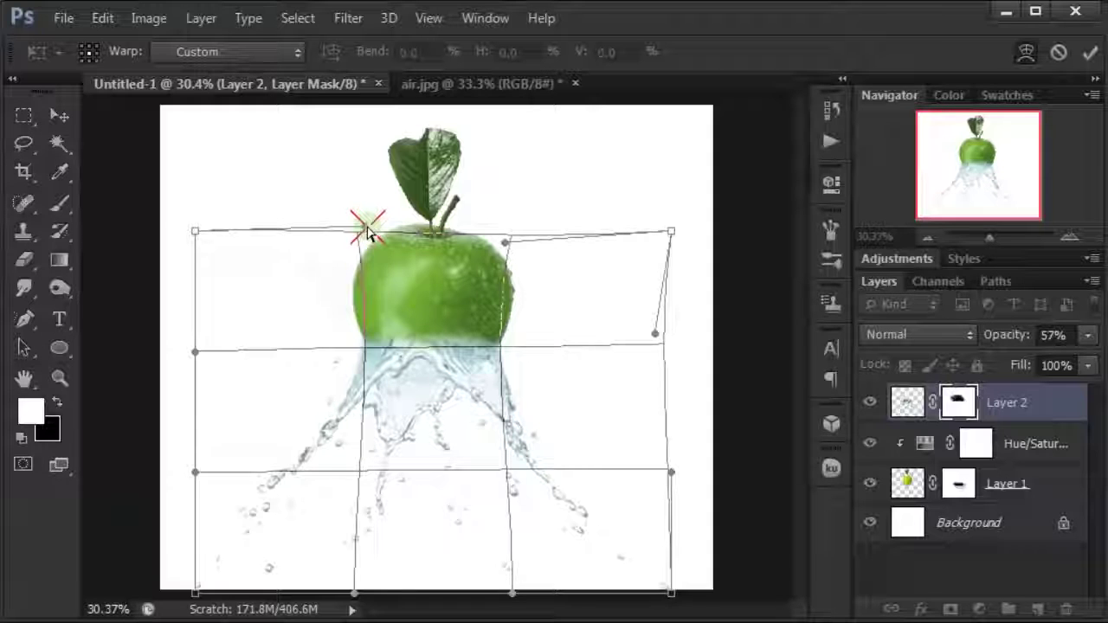
pyautogui.click(60, 121)
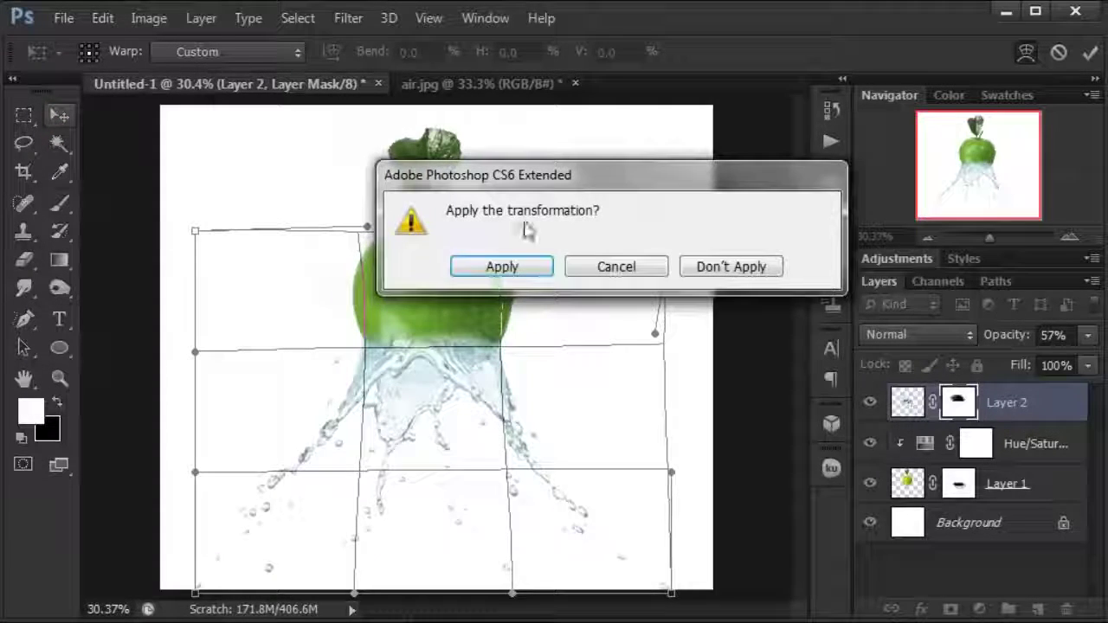
pyautogui.press('Escape')
# Step: Apply the splash warp and return Layer 2 to 100% opacity
pyautogui.click(565, 159)
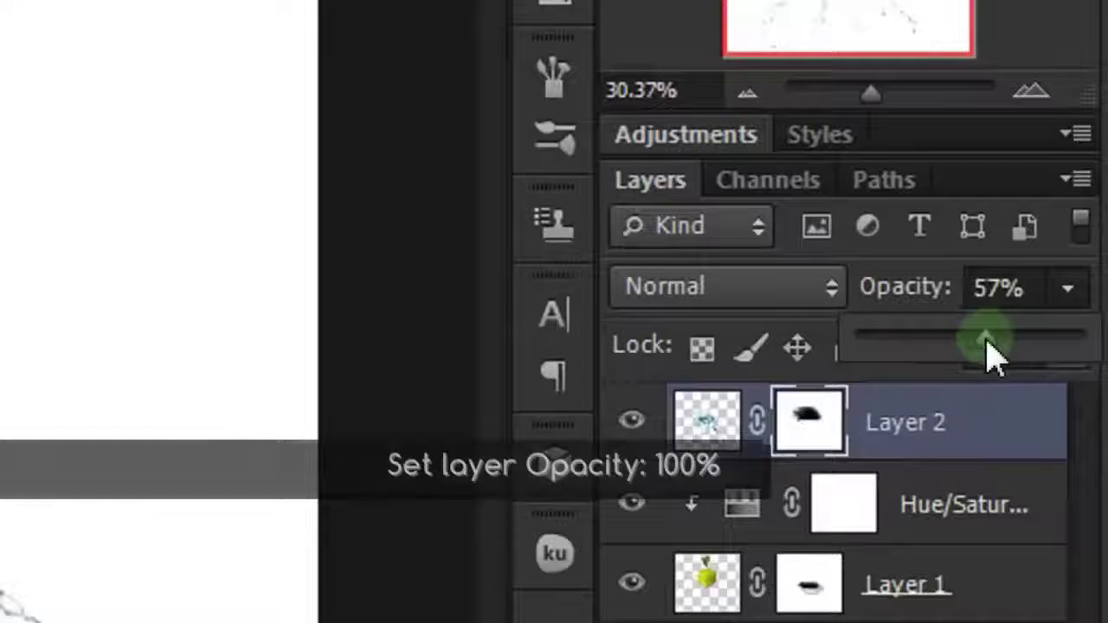
pyautogui.moveTo(1048, 363); pyautogui.dragTo(1092, 358)
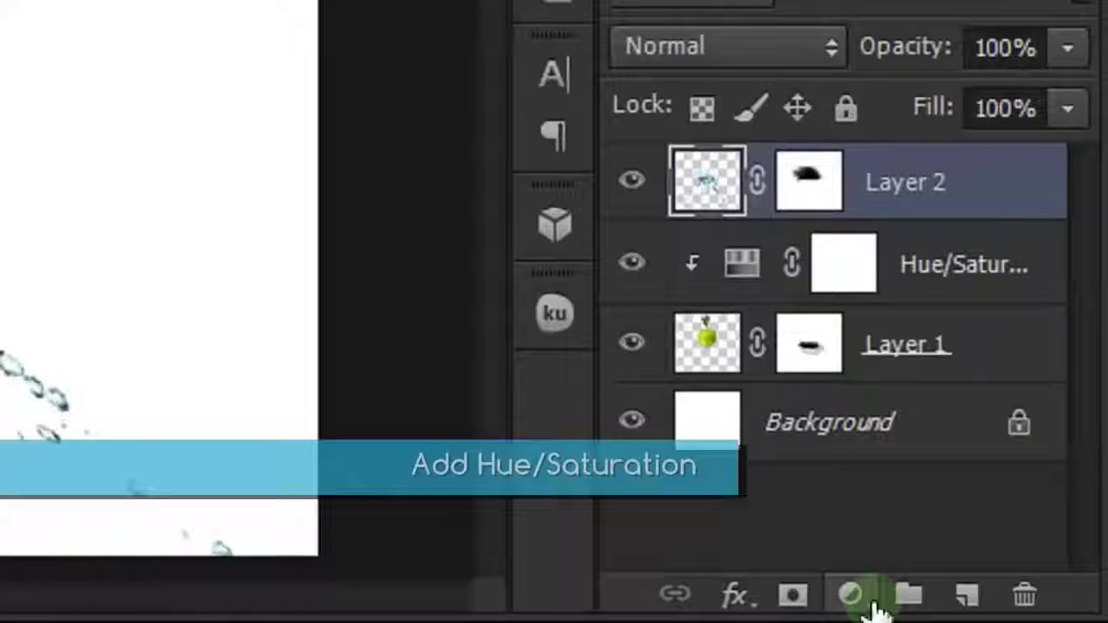
# Step: Add a Hue/Saturation adjustment layer clipped to Layer 2
pyautogui.click(980, 610)
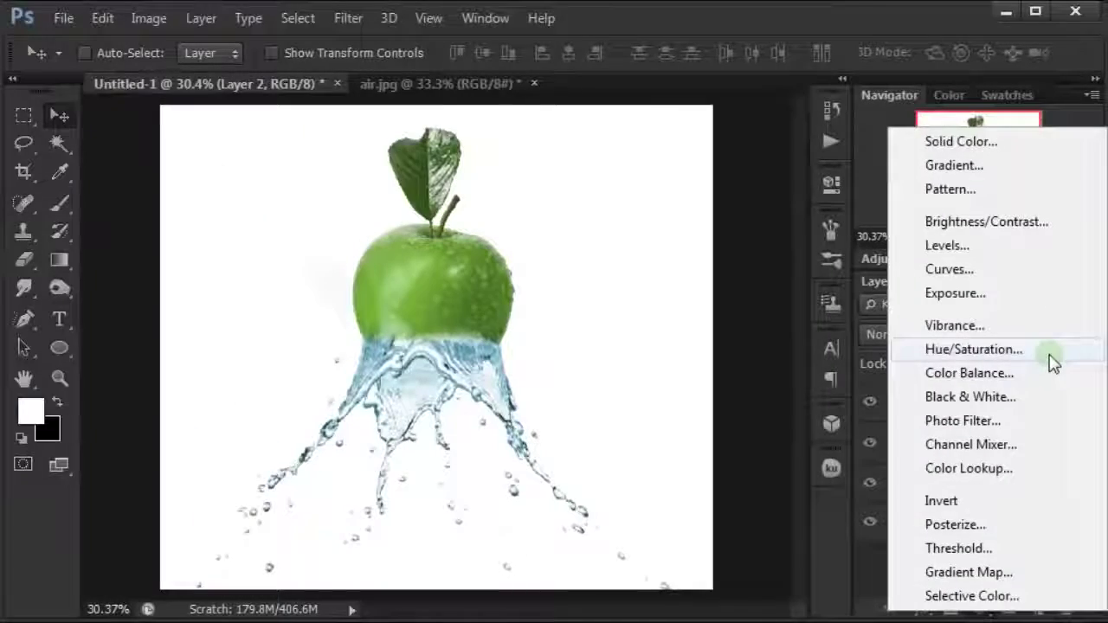
pyautogui.click(1050, 355)
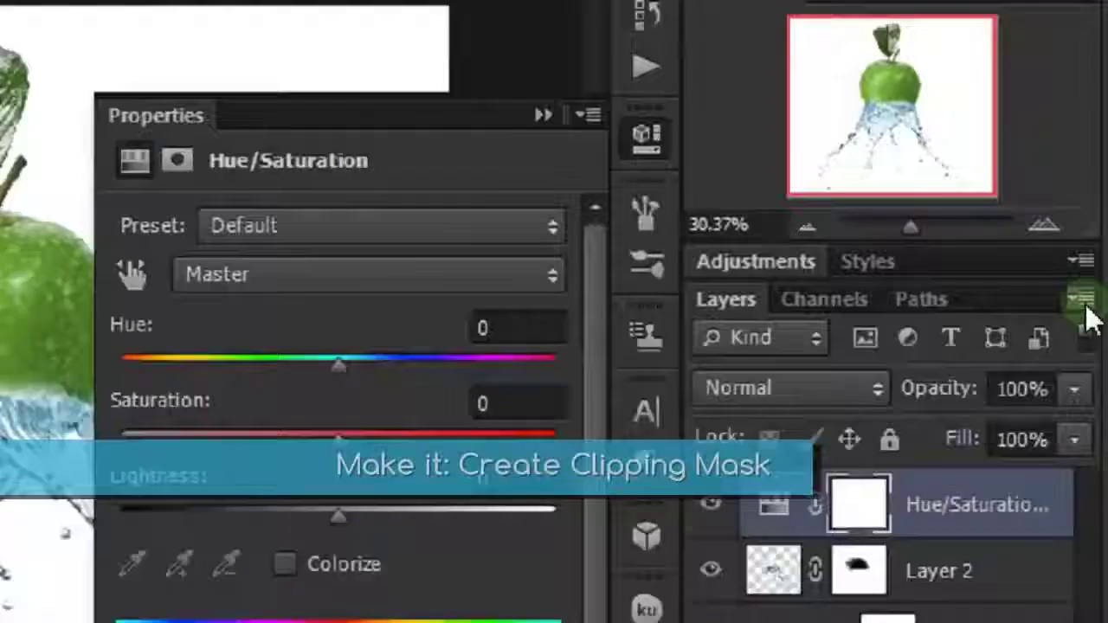
pyautogui.click(1080, 300)
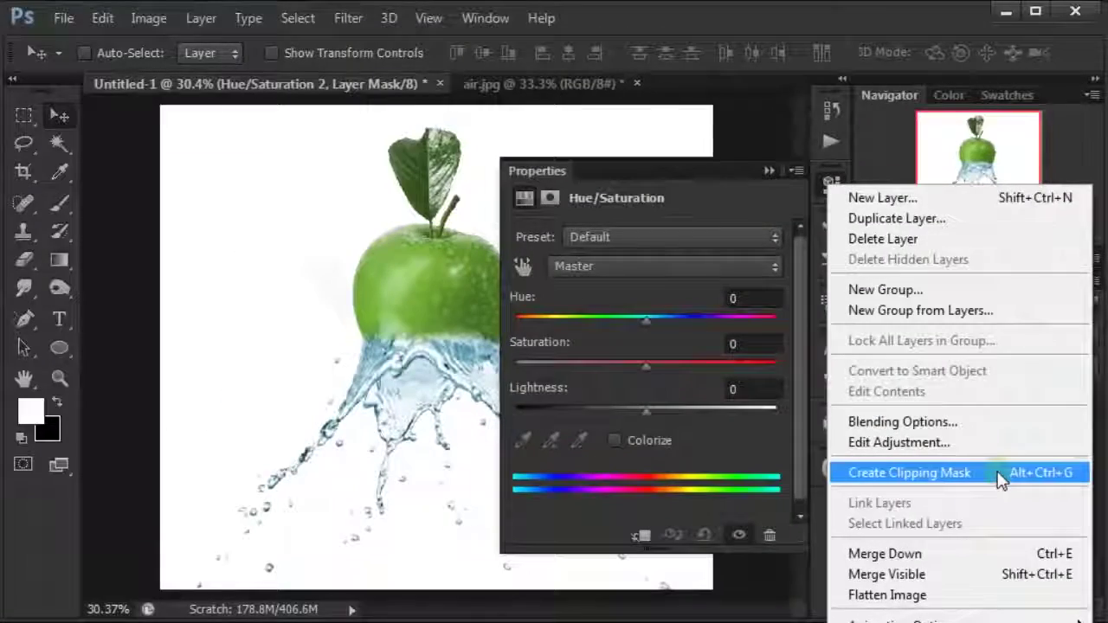
pyautogui.click(997, 471)
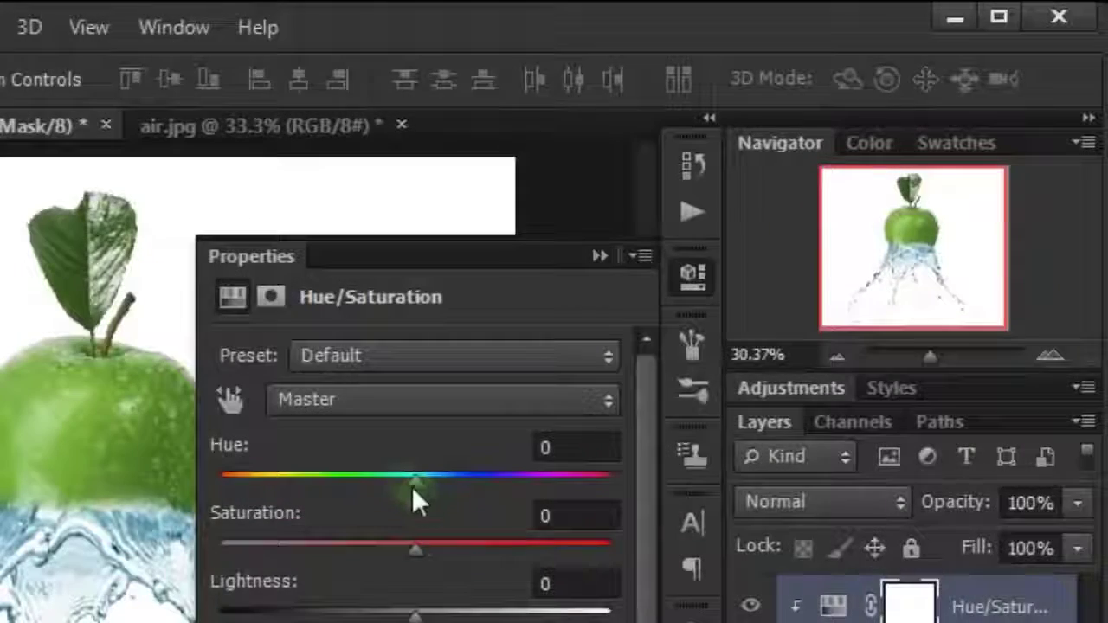
# Step: Set the Hue/Saturation to Hue -83 and Saturation -15 to tint the splash green
pyautogui.moveTo(413, 481)
pyautogui.mouseDown()
pyautogui.moveTo(350, 476)
pyautogui.moveTo(318, 490)
pyautogui.mouseUp()
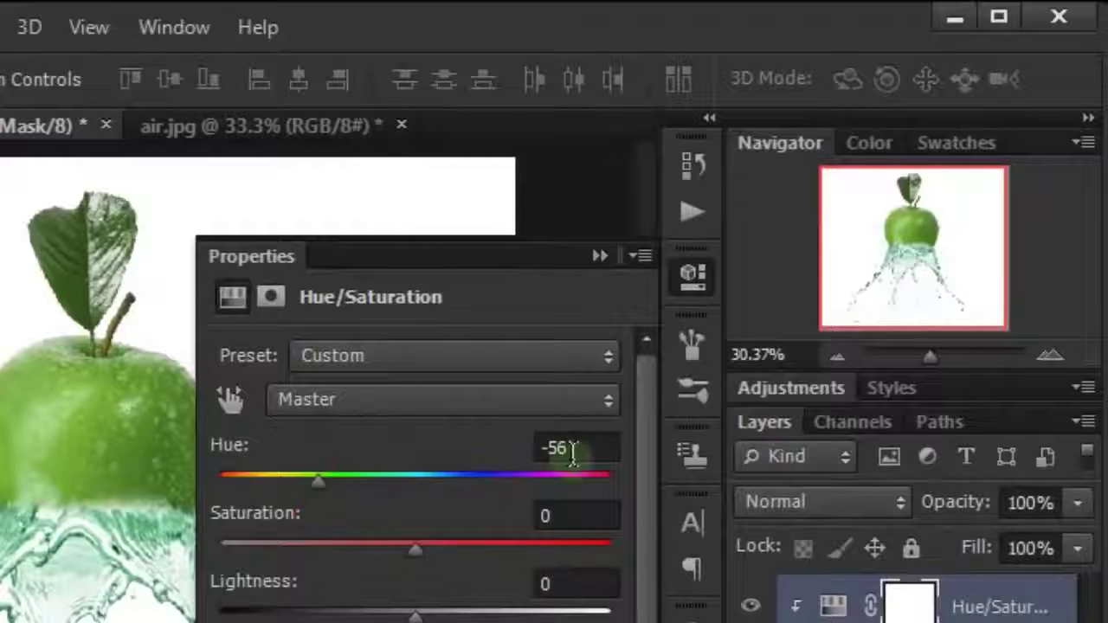
pyautogui.click(562, 448)
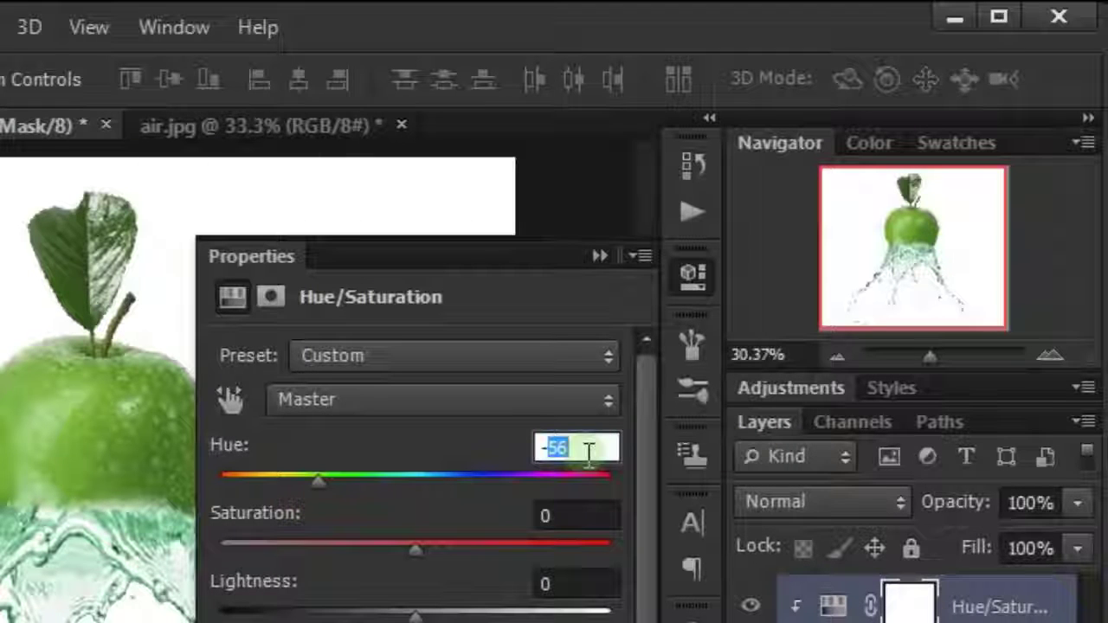
pyautogui.write('-83')
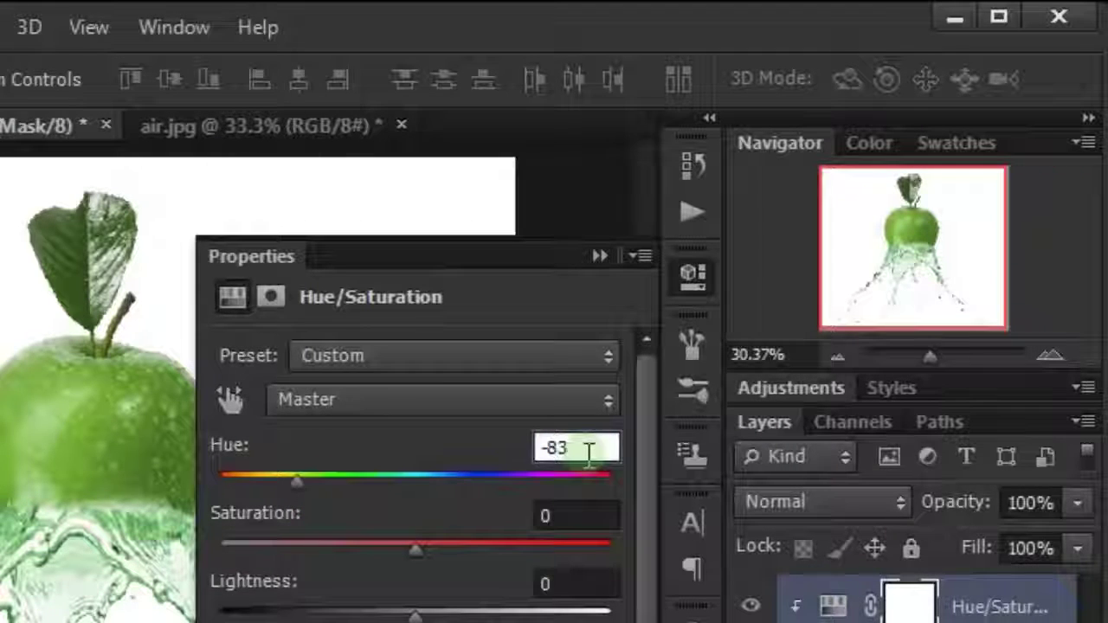
pyautogui.moveTo(409, 555); pyautogui.dragTo(388, 551)
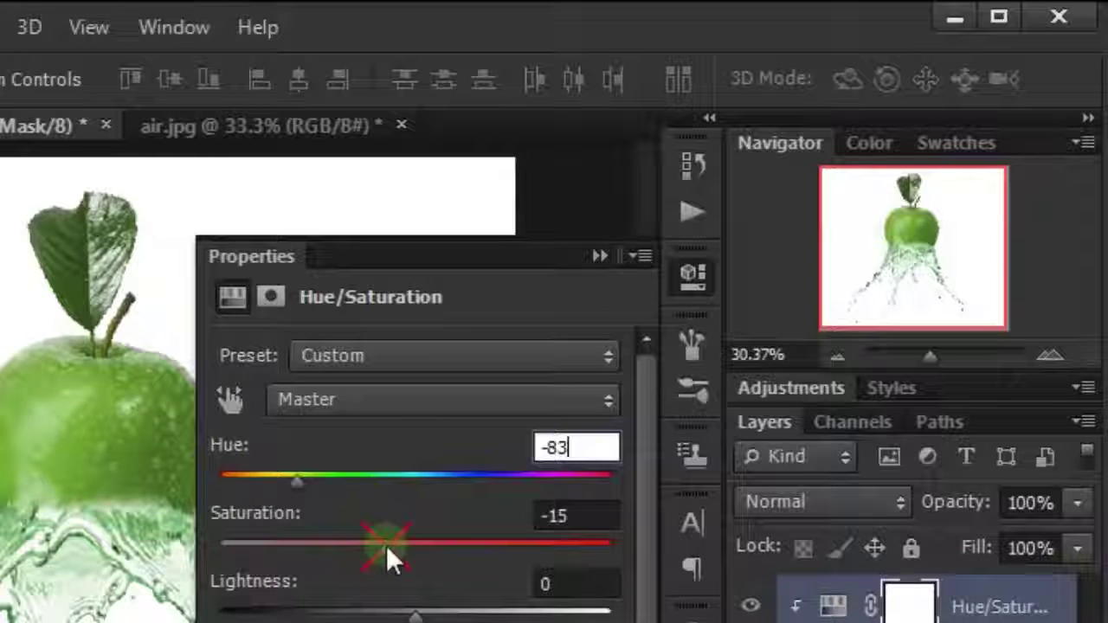
pyautogui.click(557, 516)
pyautogui.moveTo(556, 516); pyautogui.dragTo(579, 517)
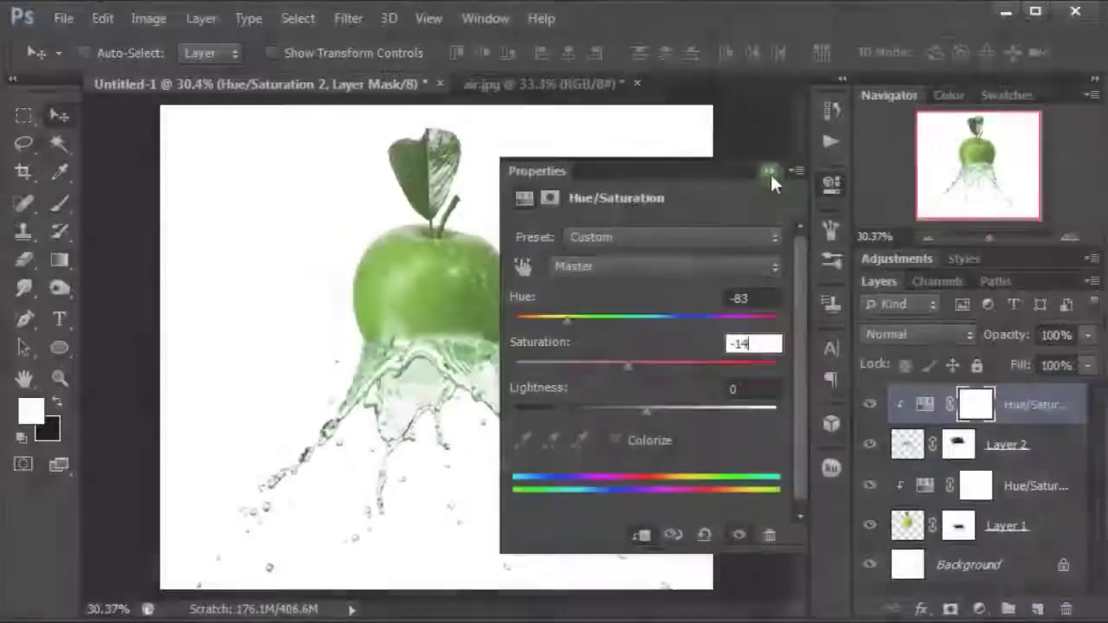
pyautogui.click(754, 343)
pyautogui.write('-14')
# Step: Close the Hue/Saturation properties, zoom in to inspect the apple, then fit the image on screen
pyautogui.click(602, 261)
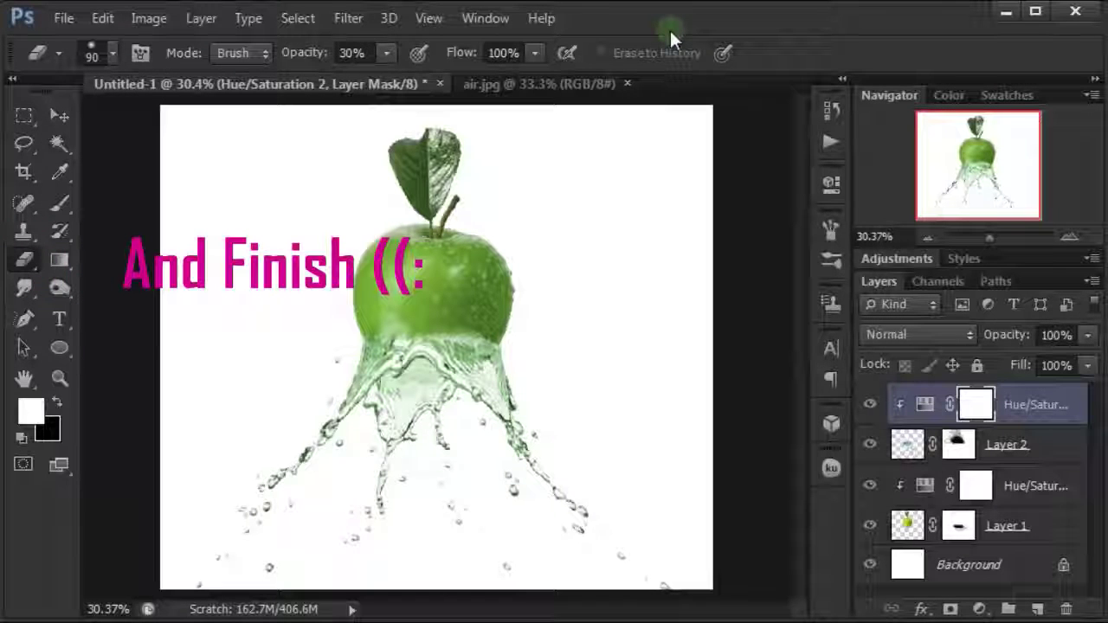
pyautogui.hotkey('ctrl', '+')
pyautogui.hotkey('ctrl', '+')
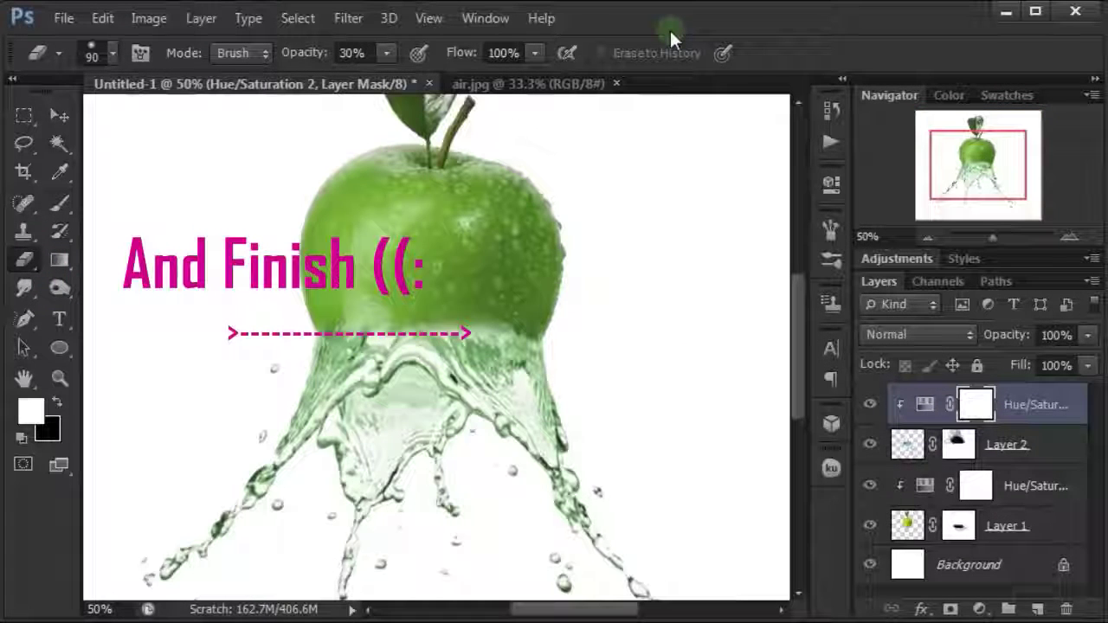
pyautogui.hotkey('ctrl', '+')
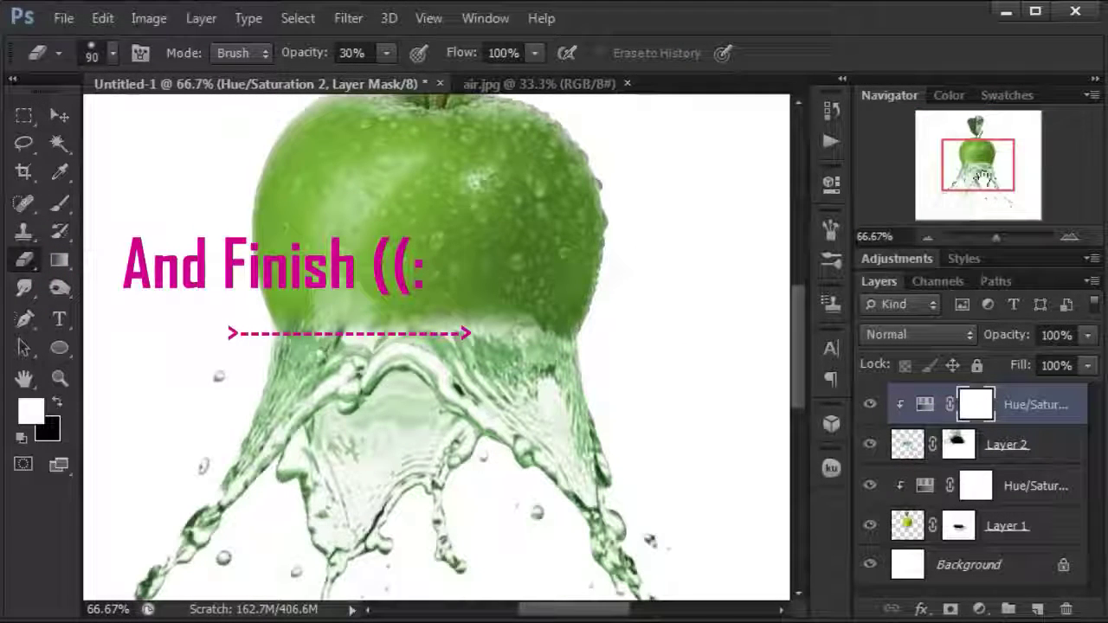
pyautogui.moveTo(983, 177)
pyautogui.mouseDown()
pyautogui.moveTo(977, 139)
pyautogui.moveTo(971, 184)
pyautogui.moveTo(971, 168)
pyautogui.mouseUp()
pyautogui.click(432, 19)
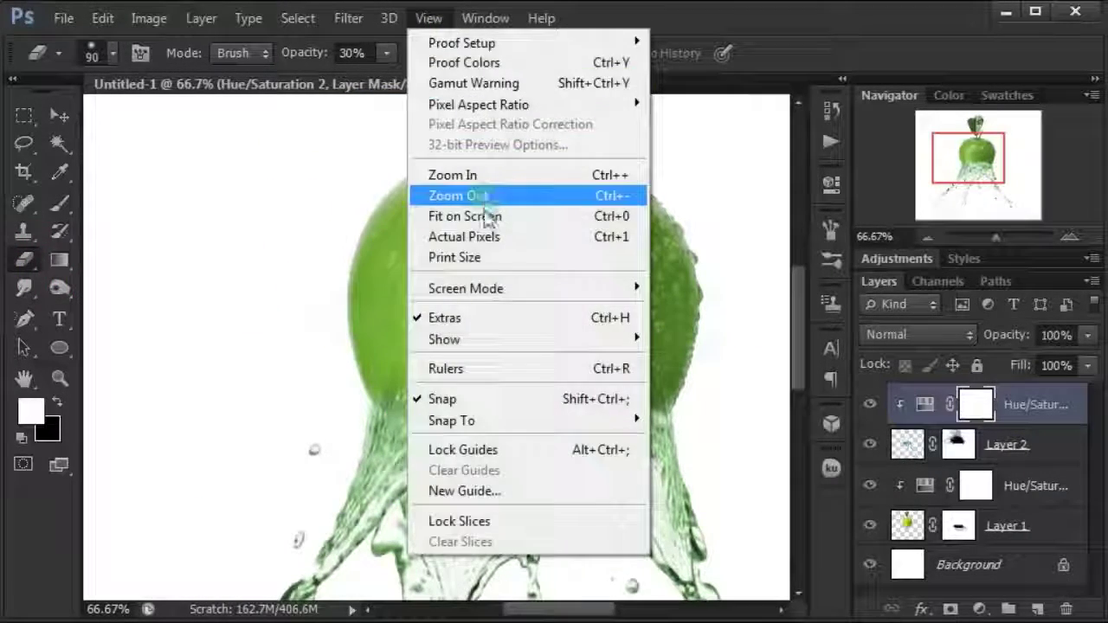
pyautogui.click(459, 215)
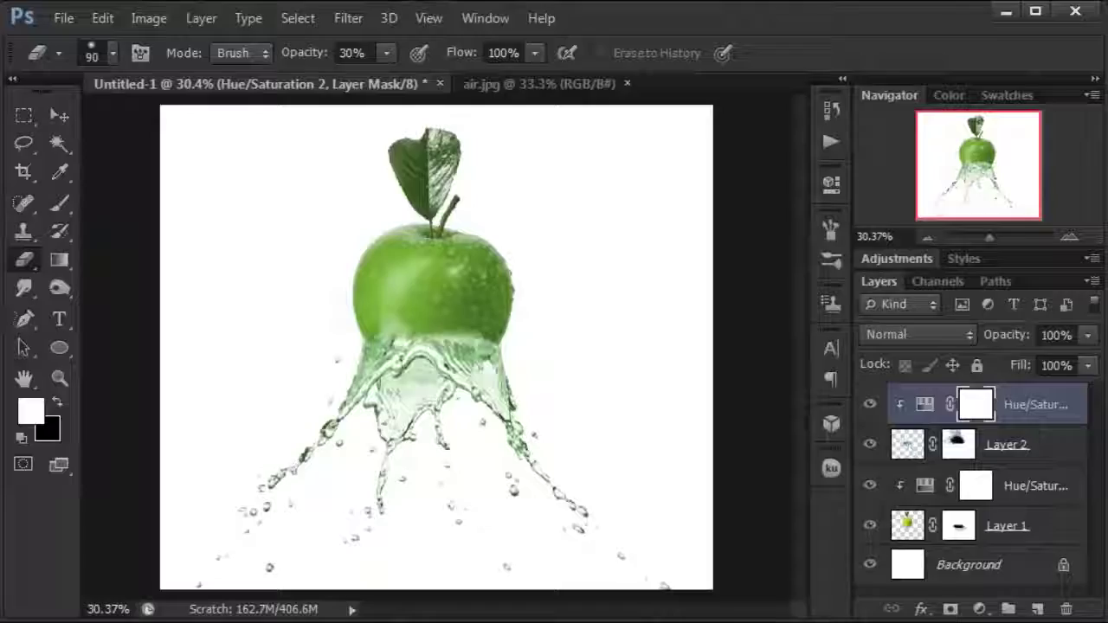